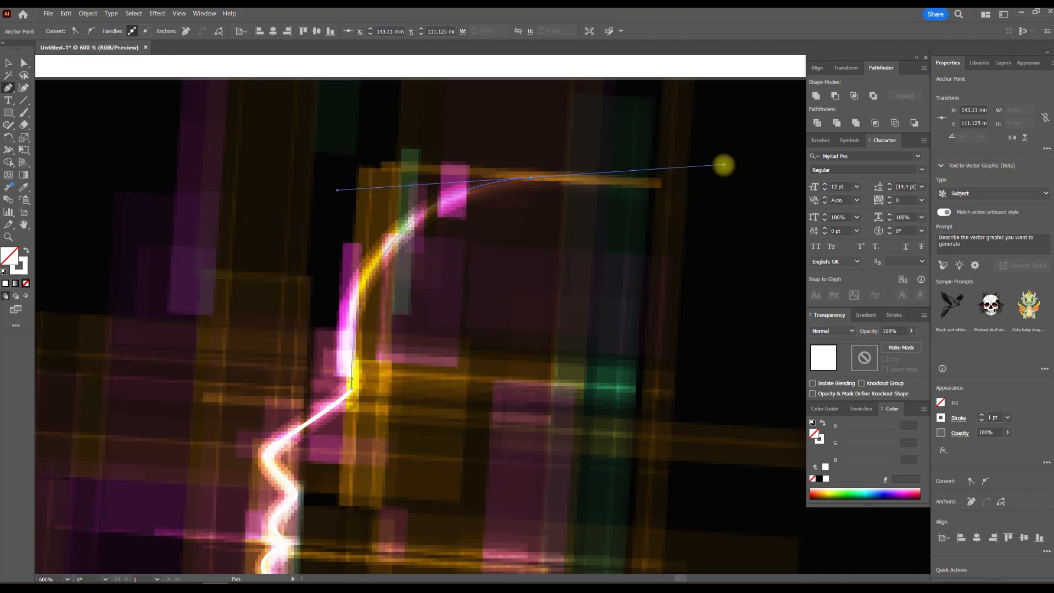
Finish the white head profile path with smooth curves around the back of the skull and down the neck to the image's lower edge.
scroll(700, 213, "down", 2)
left_click_drag(655, 176, 498, 124)
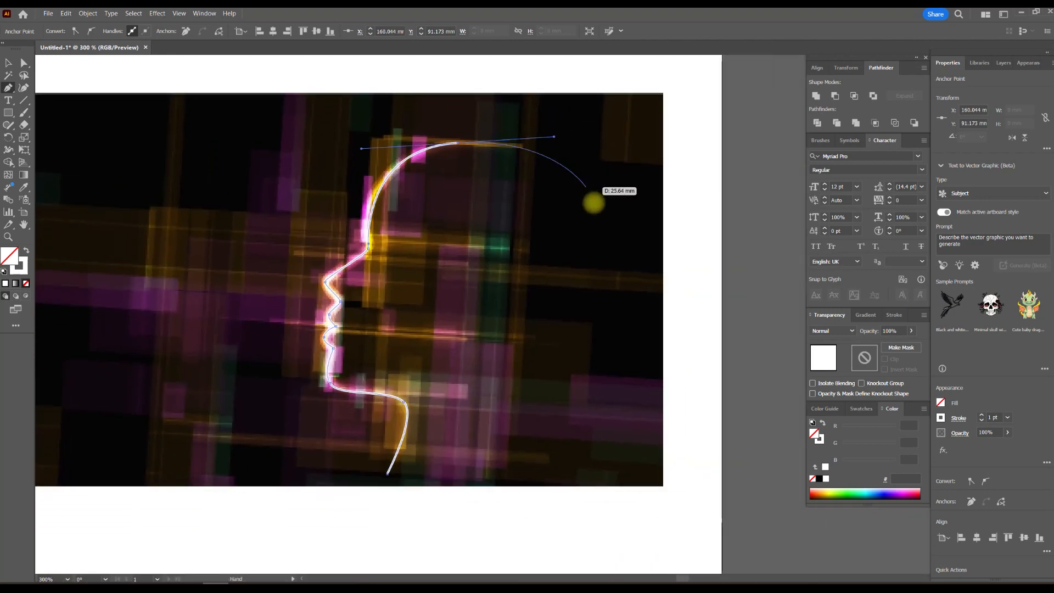
left_click_drag(596, 289, 608, 343)
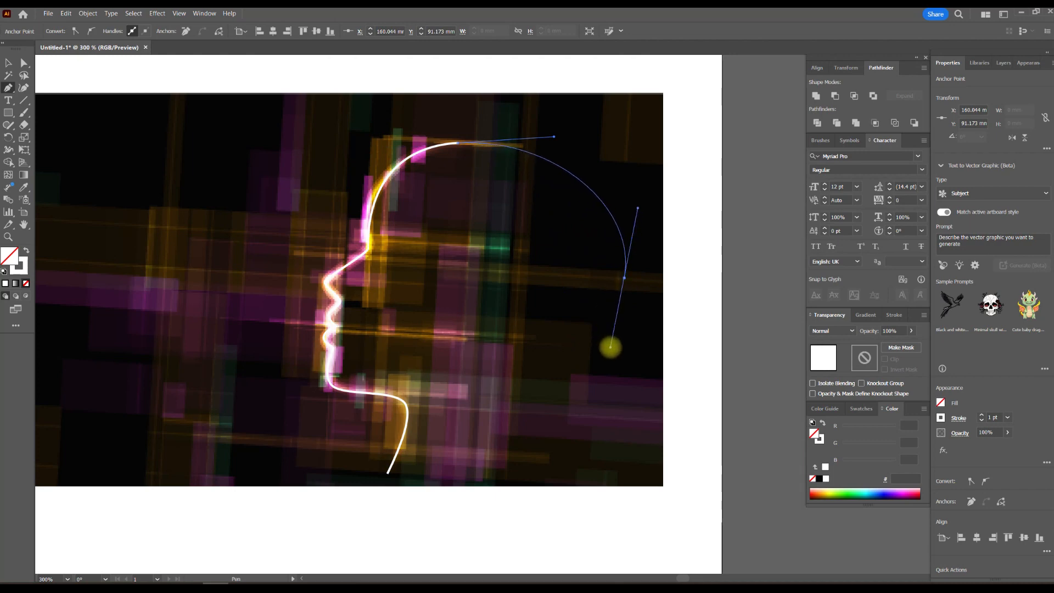
left_click_drag(614, 347, 614, 347)
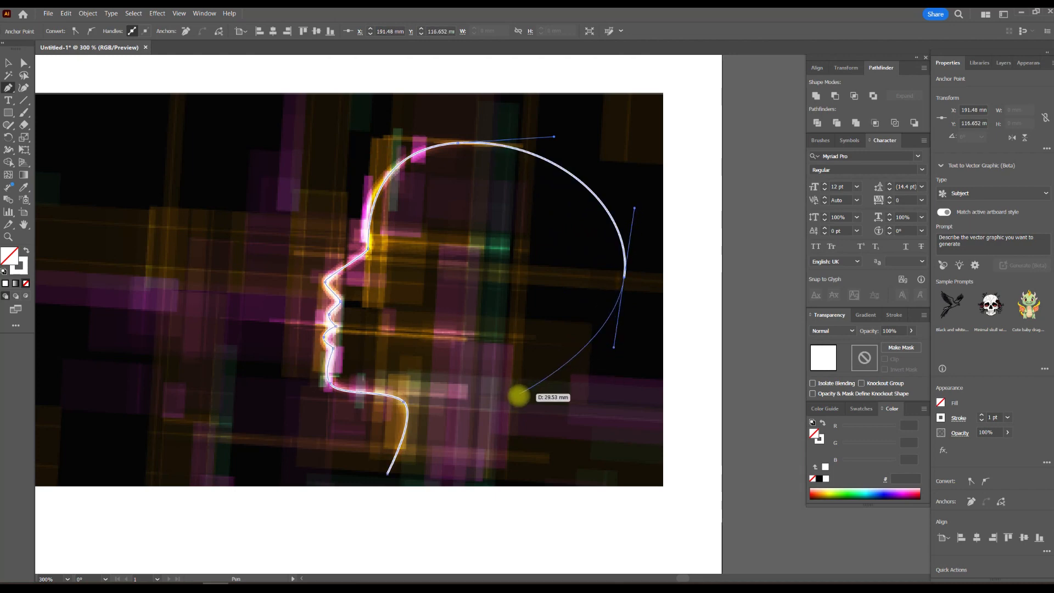
left_click_drag(473, 489, 464, 549)
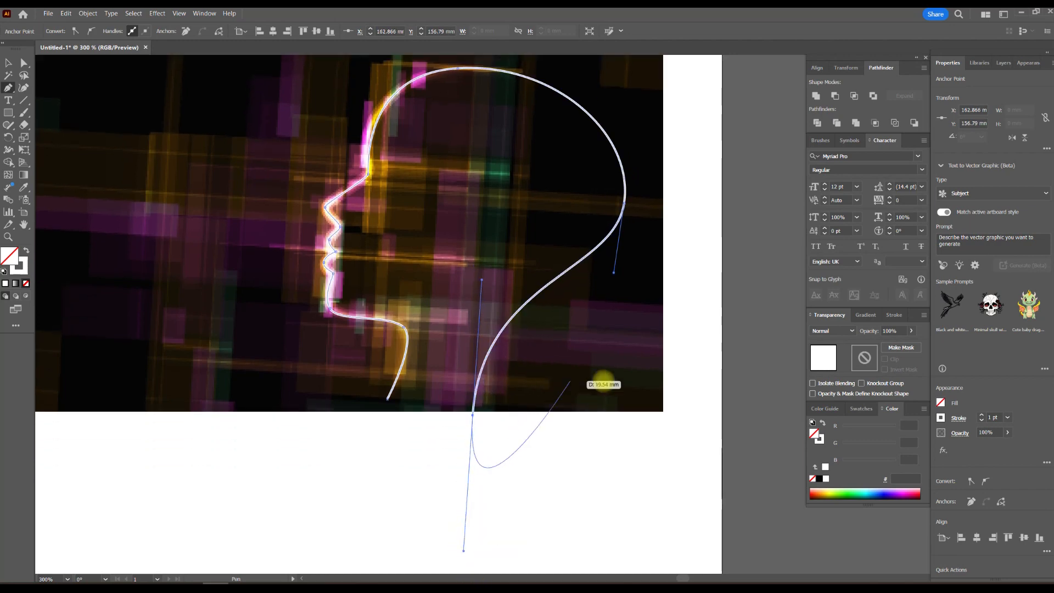
left_click(8, 62)
Duplicate the head path directly in front of itself and set the duplicate's stroke weight to 2 pt.
scroll(640, 237, "up", 4)
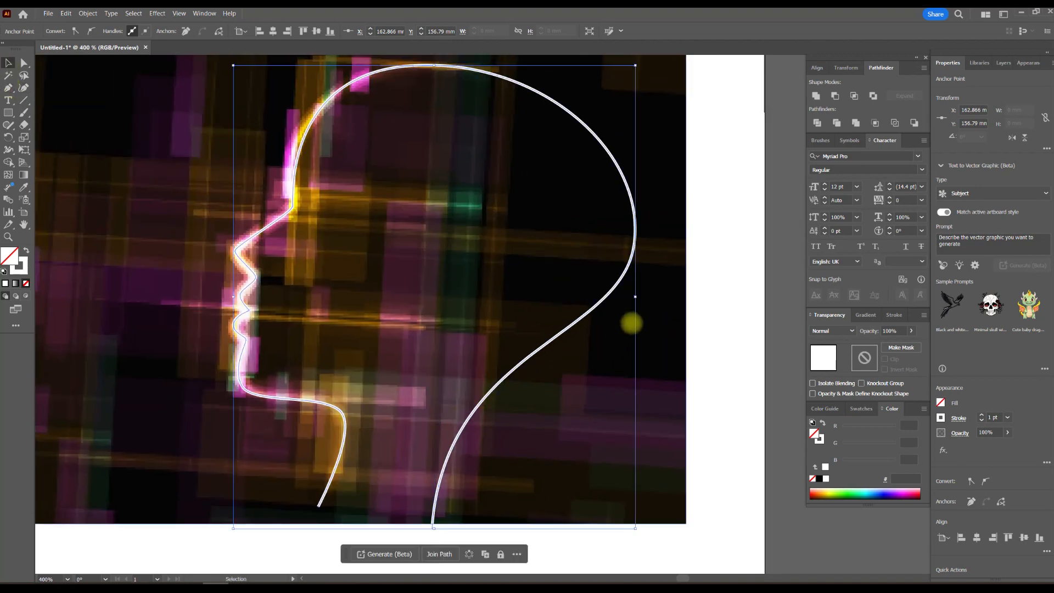
left_click_drag(553, 348, 508, 330)
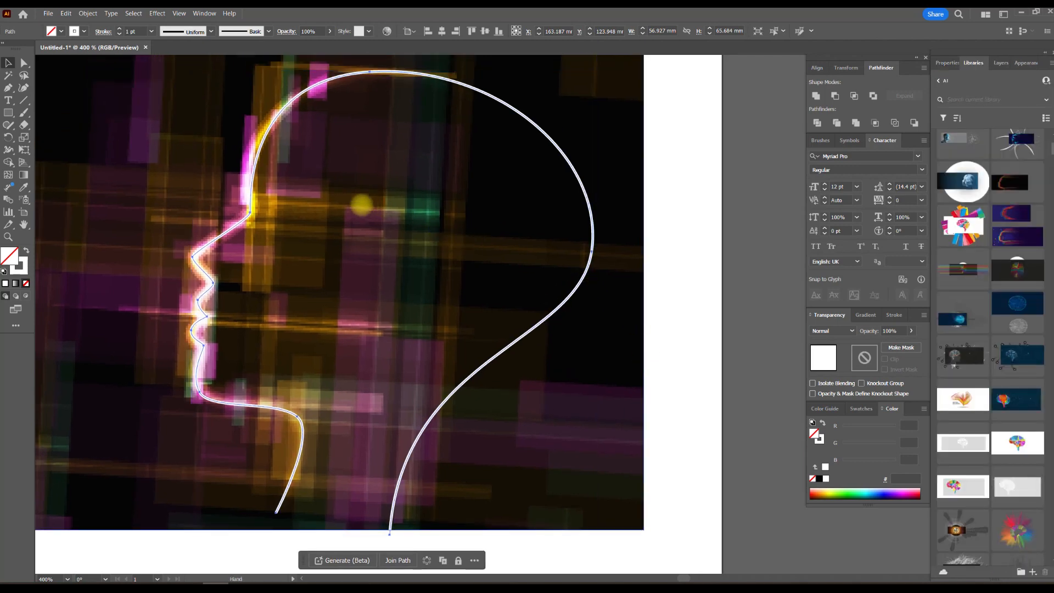
left_click_drag(360, 202, 433, 248)
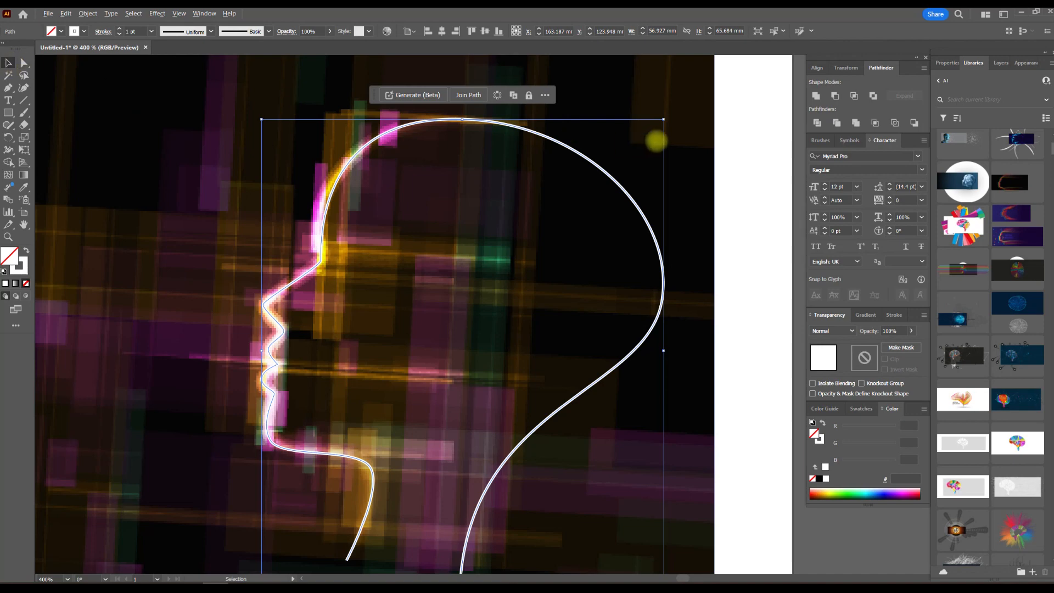
scroll(609, 158, "up", 2)
left_click_drag(573, 146, 542, 231)
left_click(522, 254)
scroll(520, 262, "up", 2)
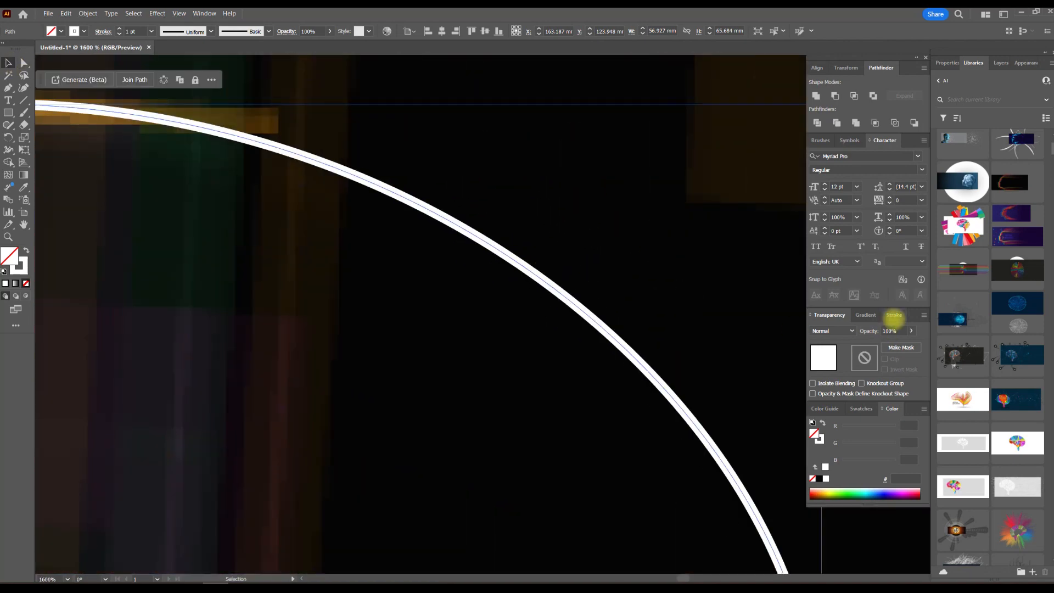
left_click(895, 315)
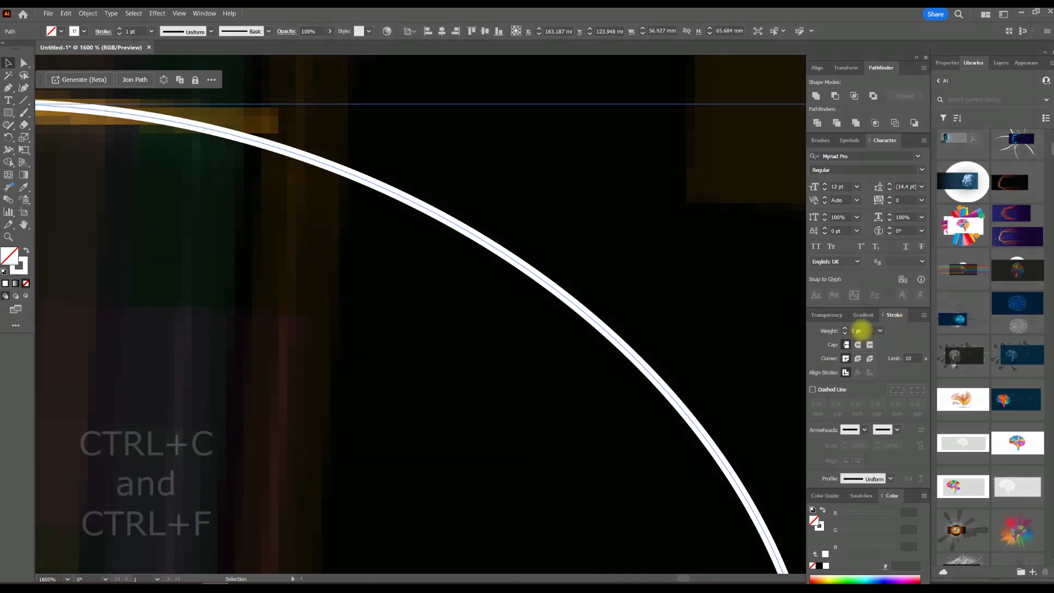
right_click(567, 300)
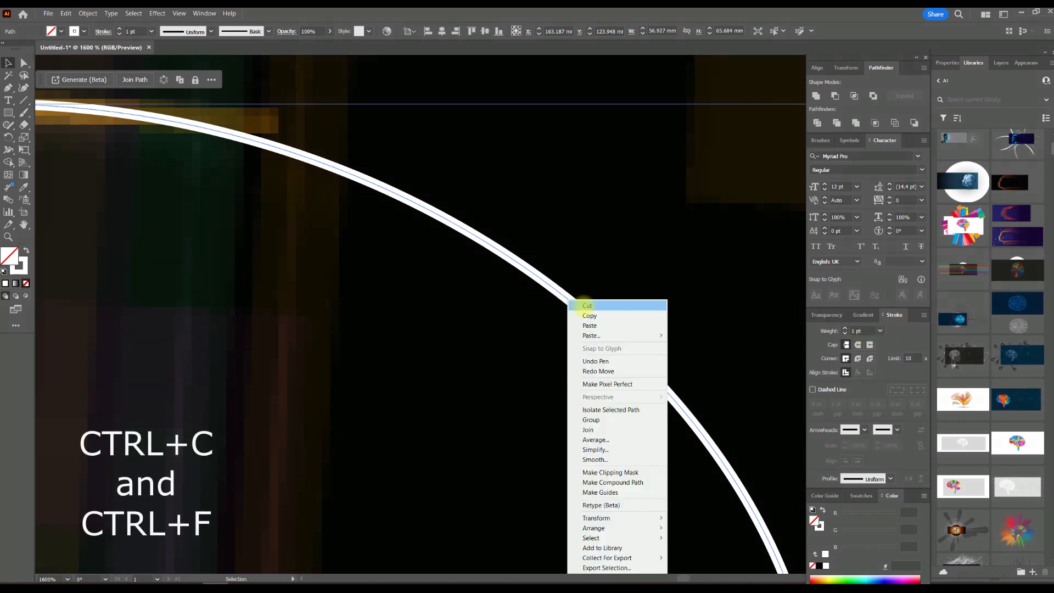
left_click(590, 315)
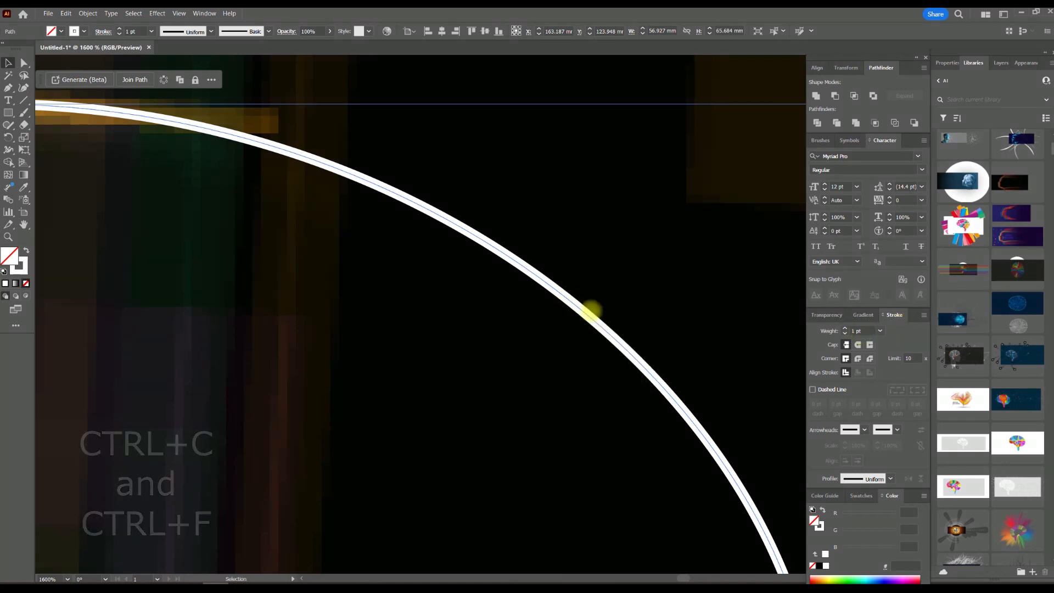
right_click(561, 293)
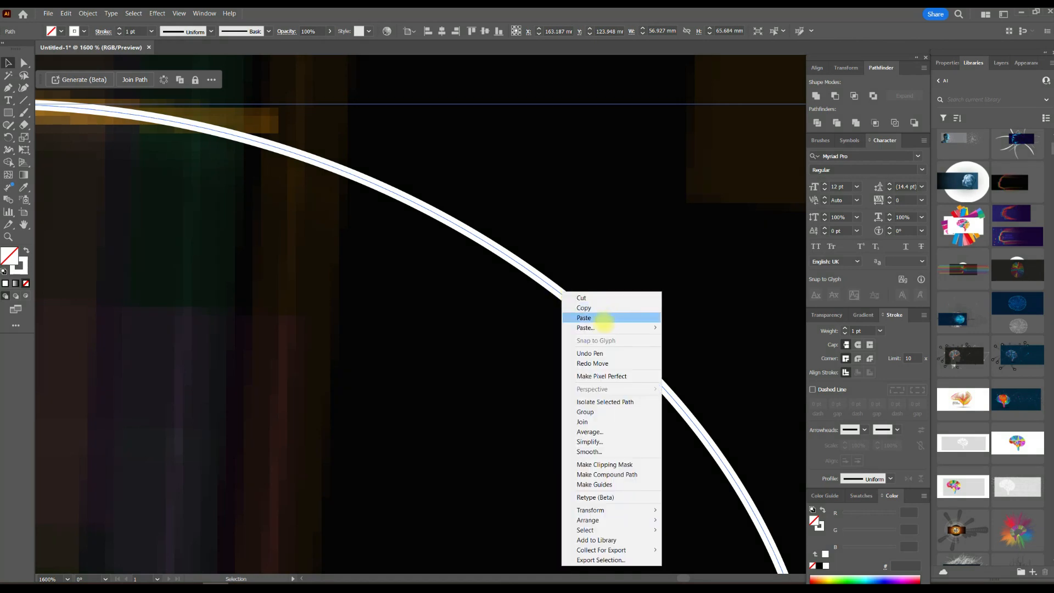
mouse_move(602, 327)
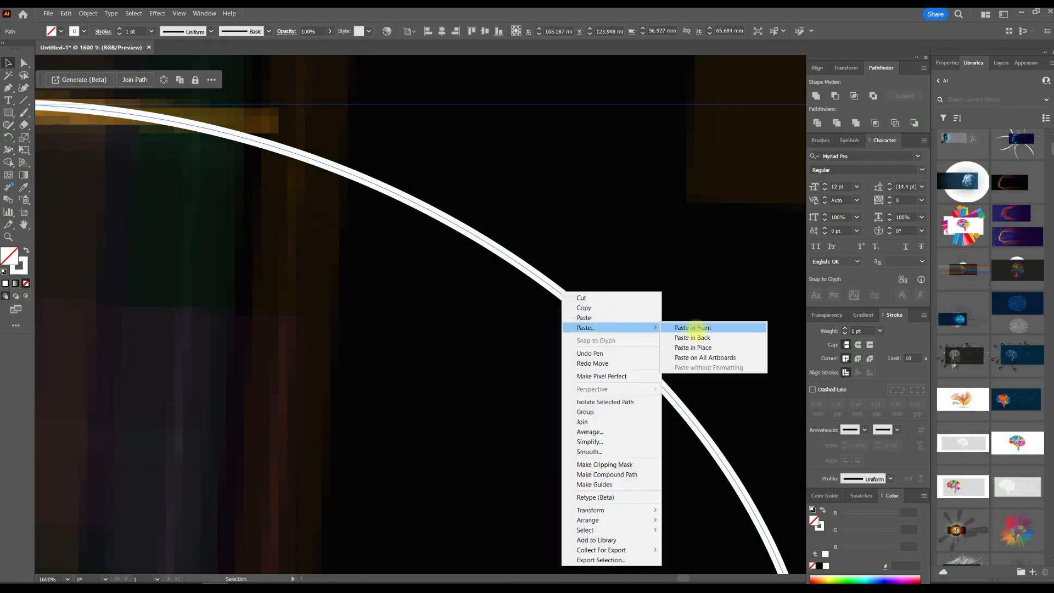
left_click(701, 328)
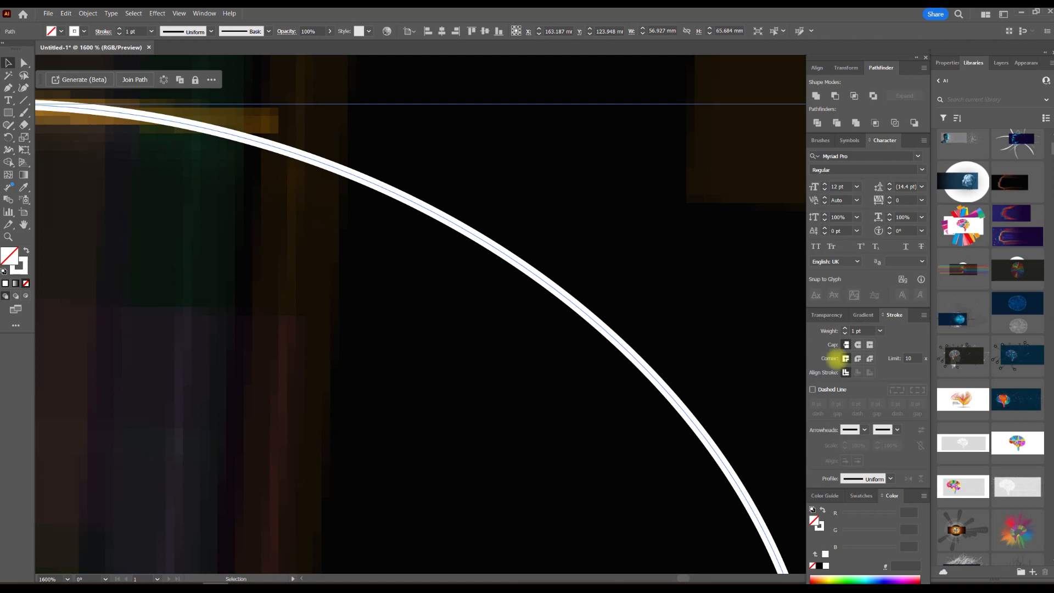
left_click(845, 328)
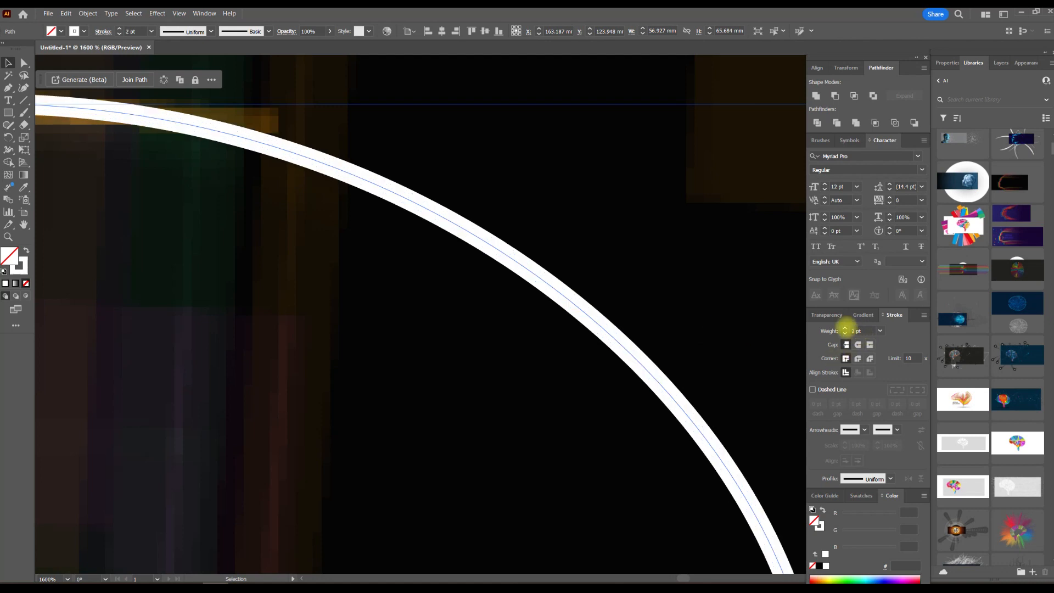
Copy the 2 pt head path, paste it in front, and set the new copy's stroke weight to 3 pt.
right_click(589, 312)
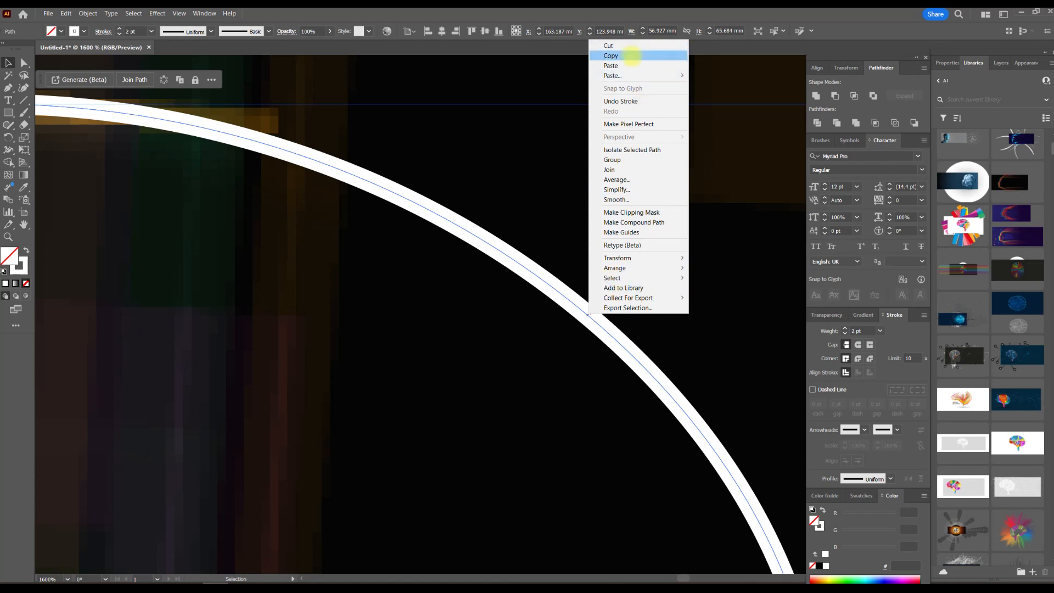
left_click(633, 56)
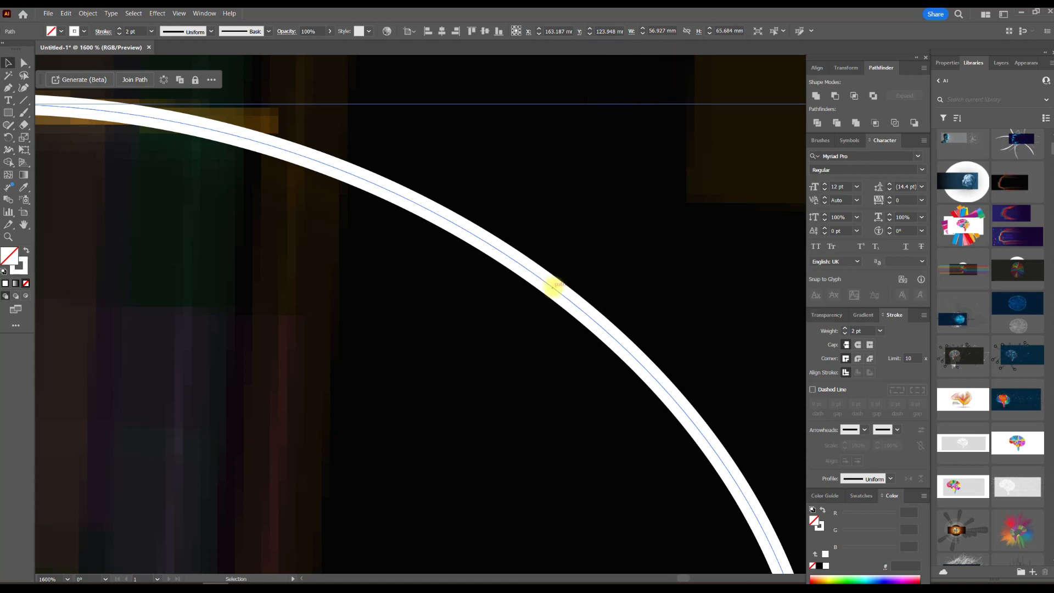
right_click(553, 285)
mouse_move(604, 324)
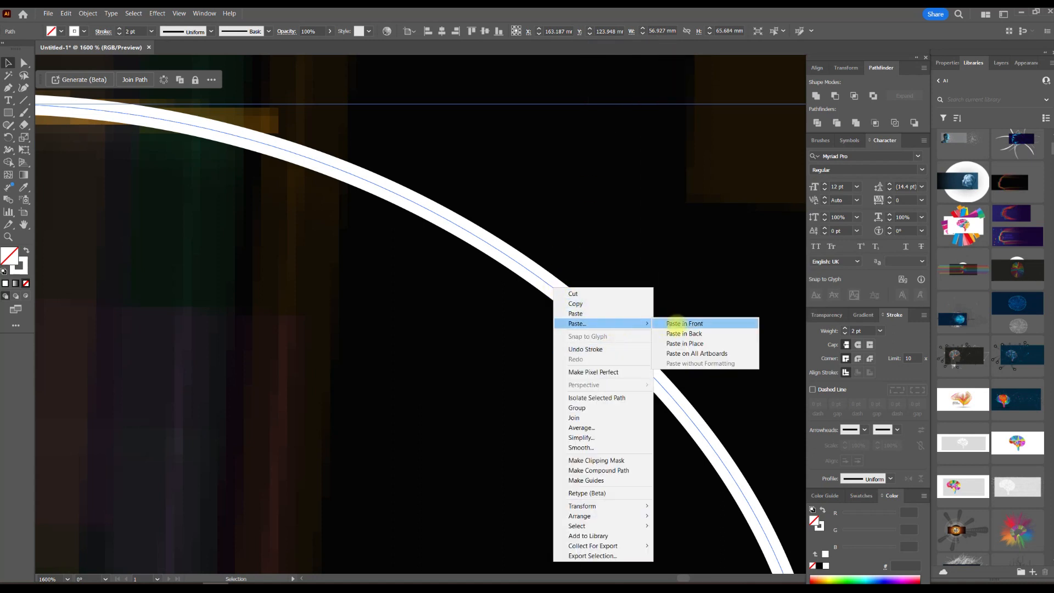
left_click(696, 324)
left_click(845, 329)
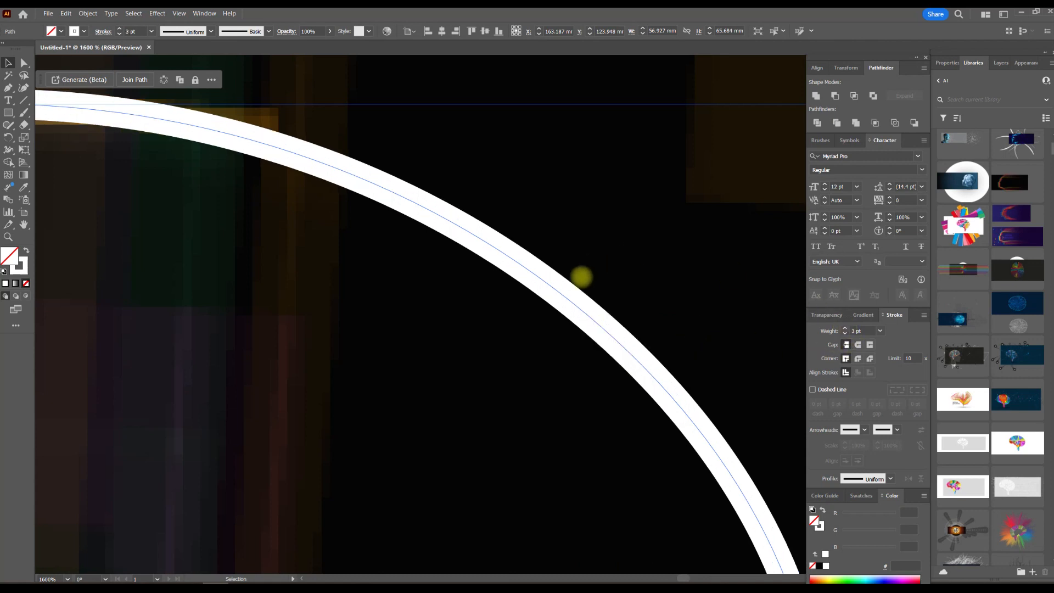
Select all the stacked head paths in Outline view, expand them into filled shapes, and return to Preview mode.
key("ctrl+y")
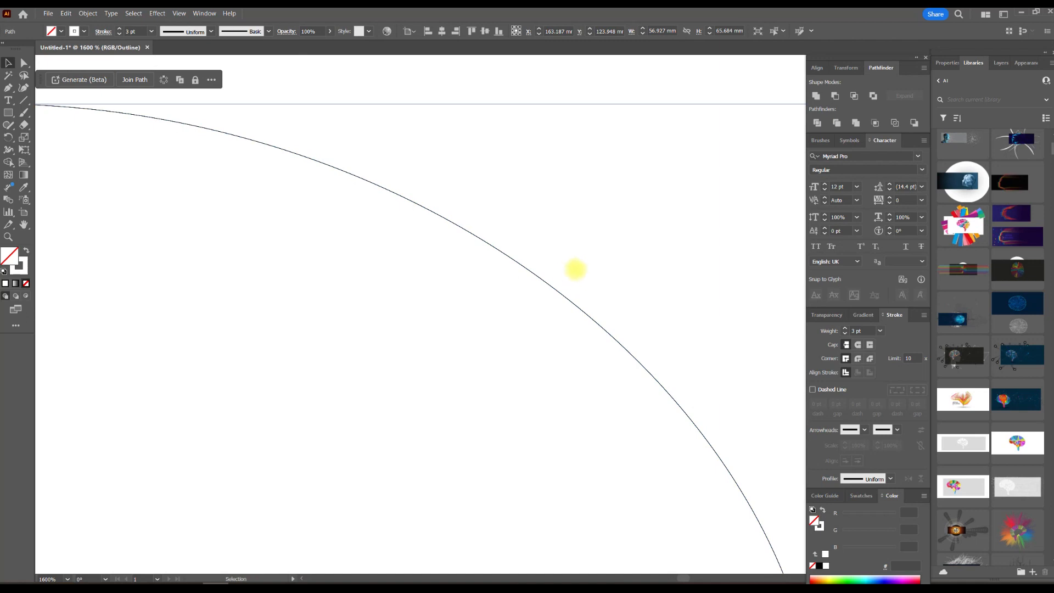
left_click_drag(577, 269, 526, 328)
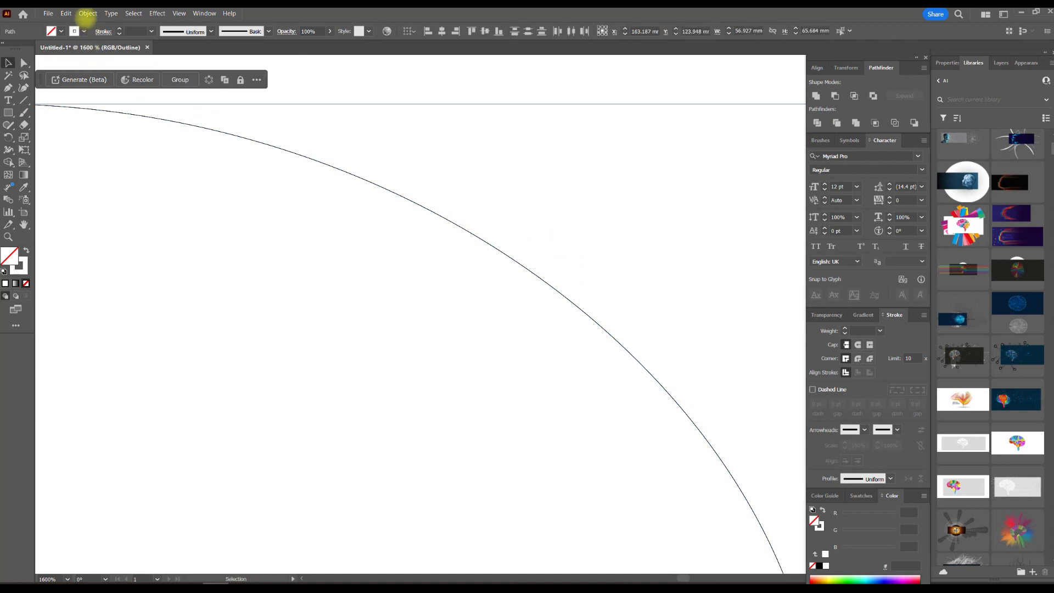
left_click(88, 14)
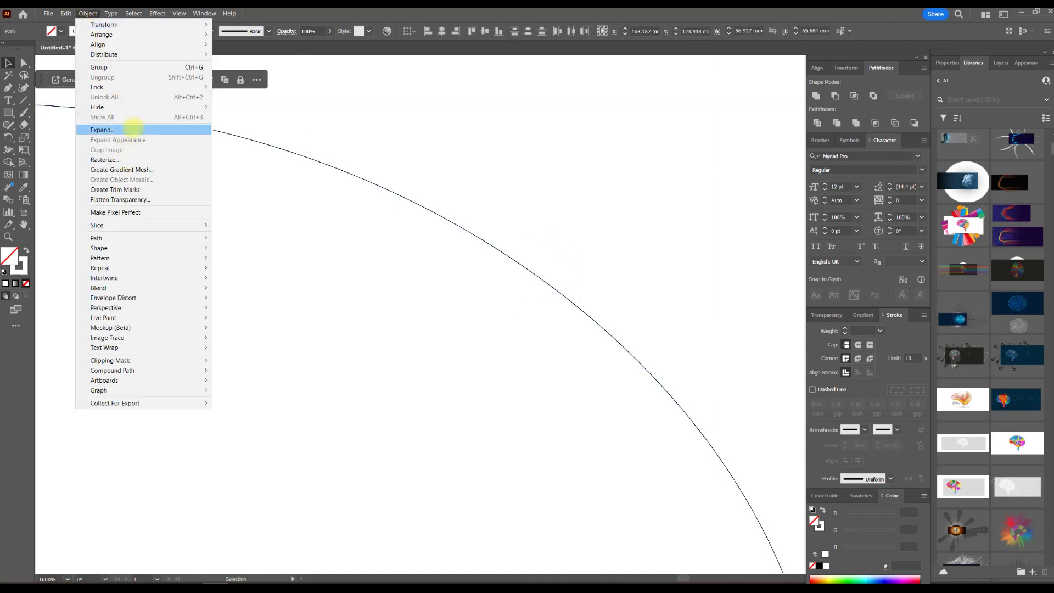
left_click(133, 129)
left_click(503, 358)
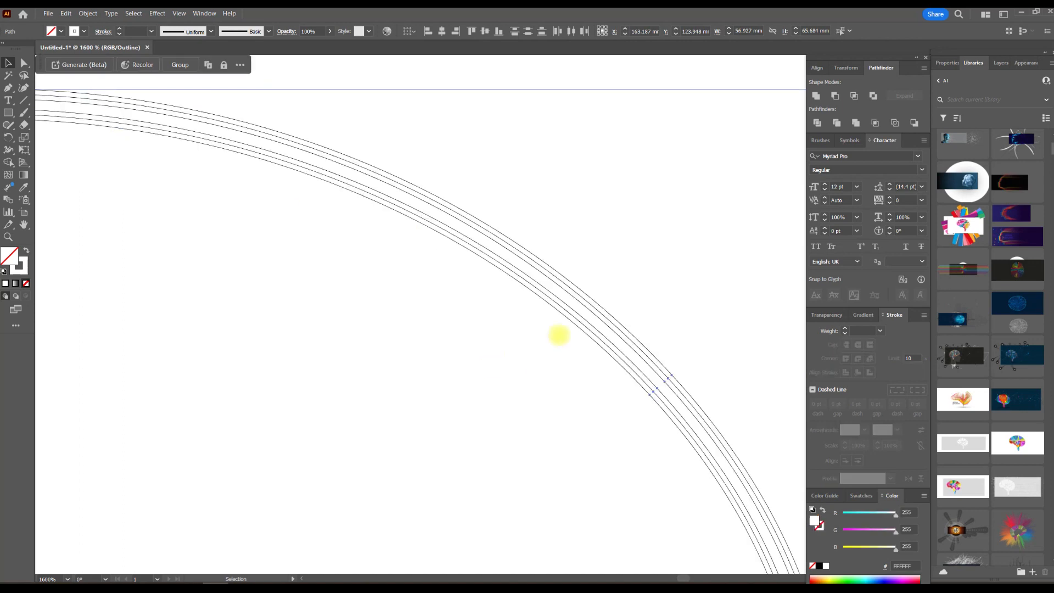
key("a")
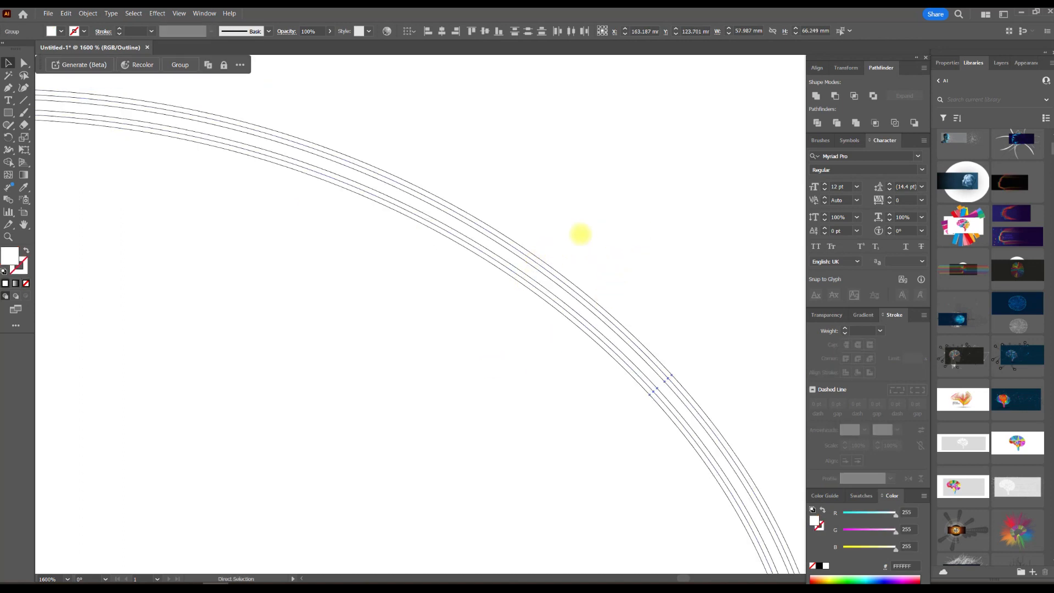
key("ctrl+y")
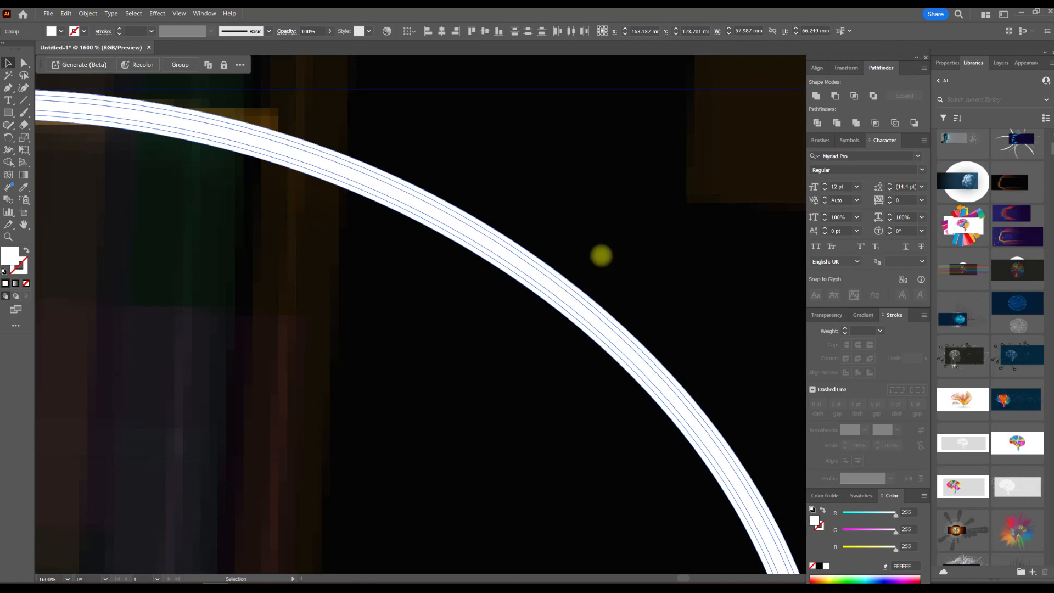
Set the blending mode of the expanded head shapes to Overlay.
left_click(830, 315)
left_click(830, 330)
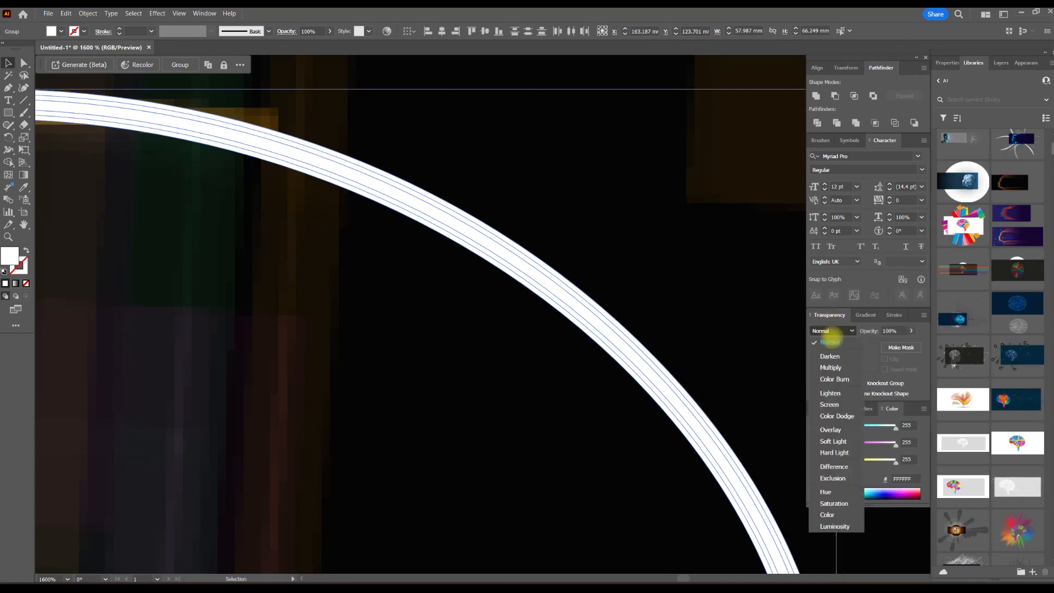
left_click(830, 429)
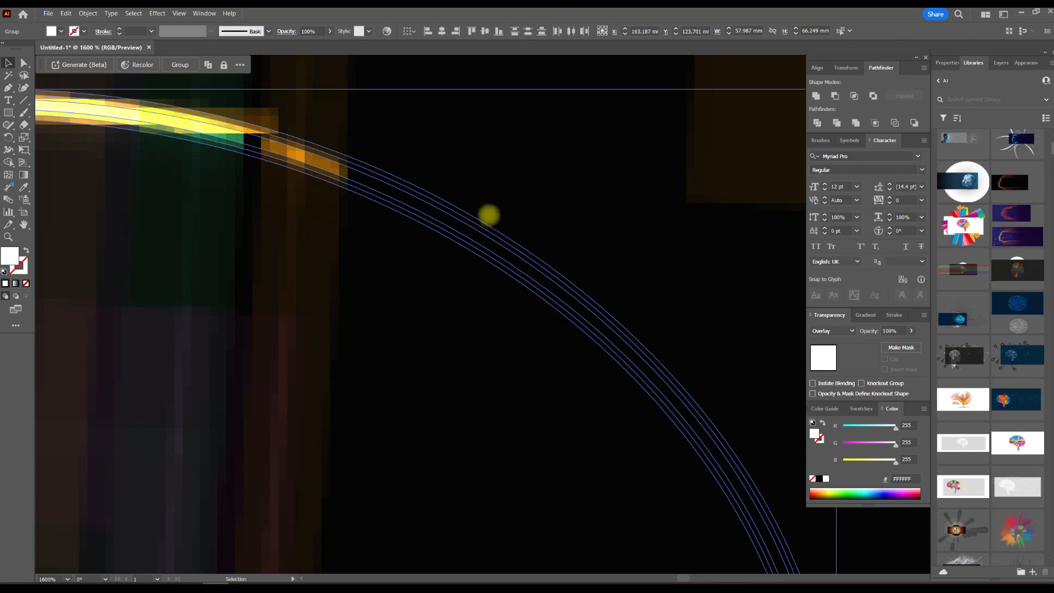
Group the expanded head shapes and move the group about 2 mm right and 2 mm down.
scroll(488, 206, "down", 1)
scroll(497, 234, "down", 1)
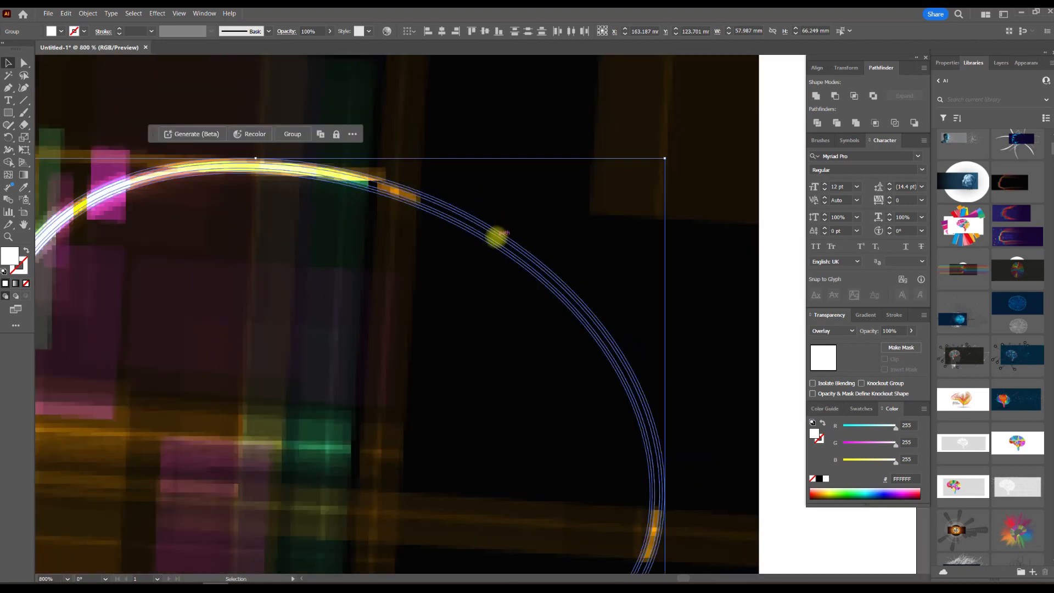
right_click(496, 234)
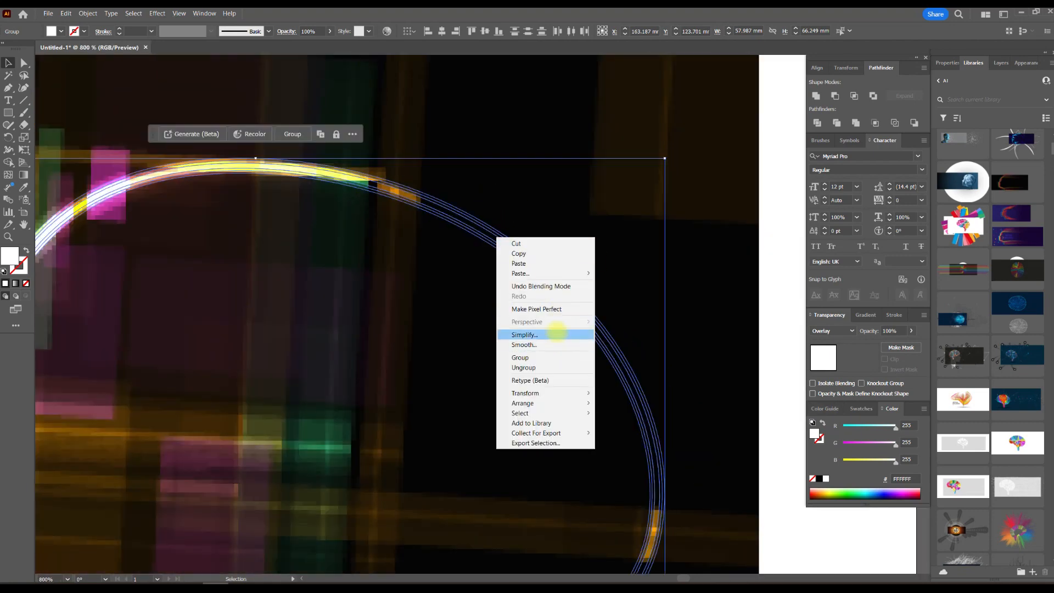
left_click(546, 358)
left_click_drag(440, 215, 295, 183)
scroll(386, 232, "down", 1)
left_click_drag(386, 232, 463, 247)
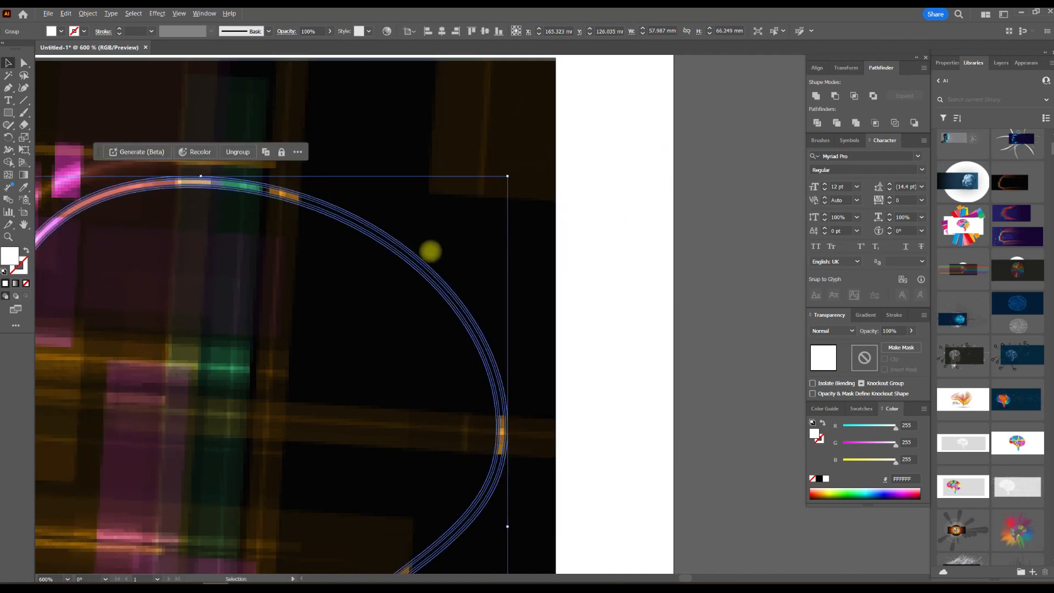
Move the grouped head outline off the artboard onto the empty canvas beside it and deselect it.
scroll(431, 250, "down", 1)
scroll(382, 243, "up", 2)
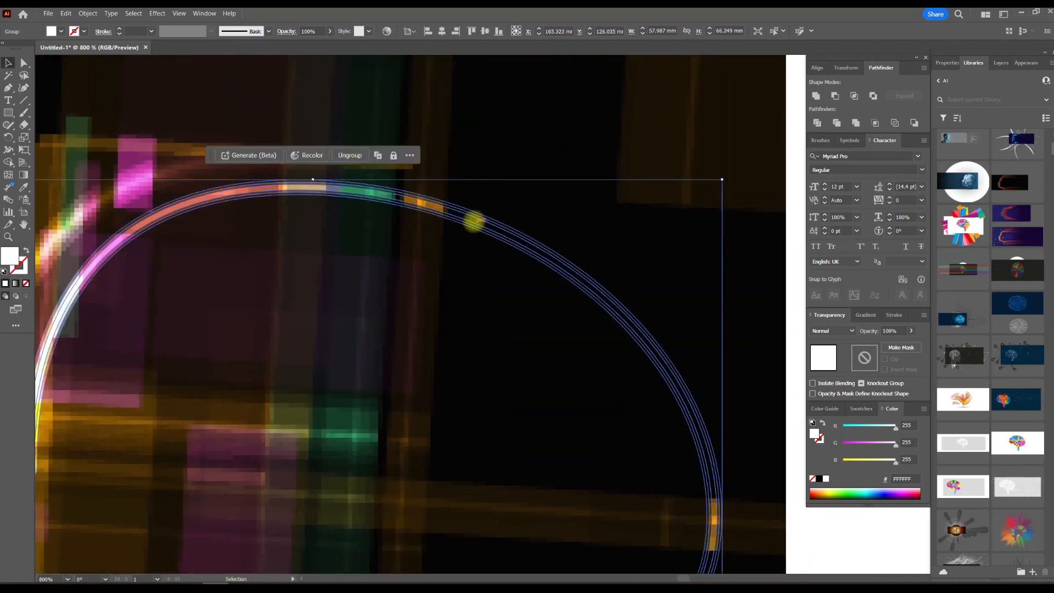
scroll(488, 216, "down", 4)
left_click(549, 329)
left_click_drag(561, 312, 336, 289)
left_click_drag(211, 193, 548, 203)
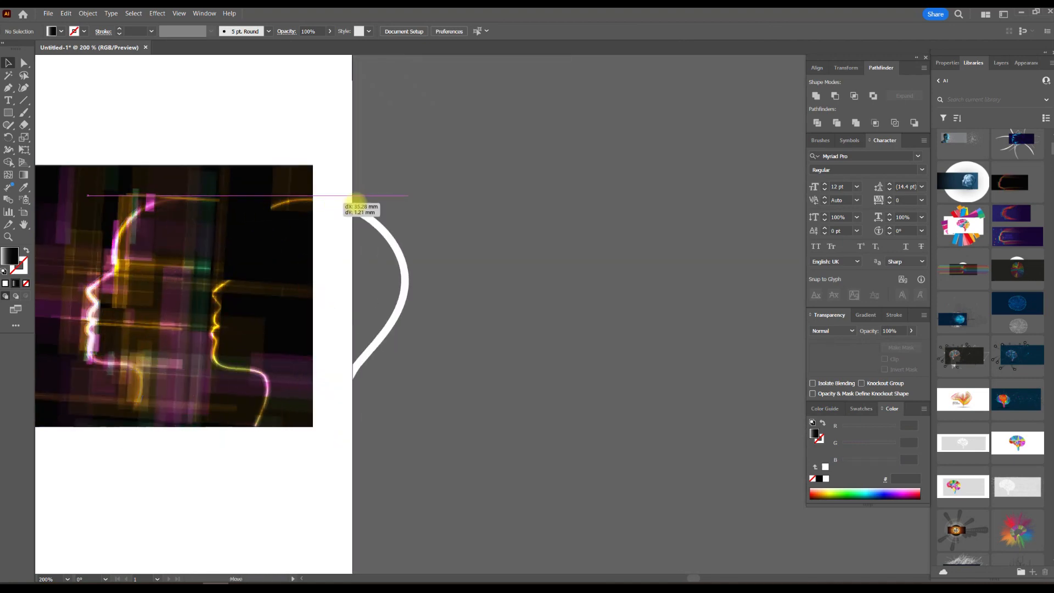
left_click(636, 207)
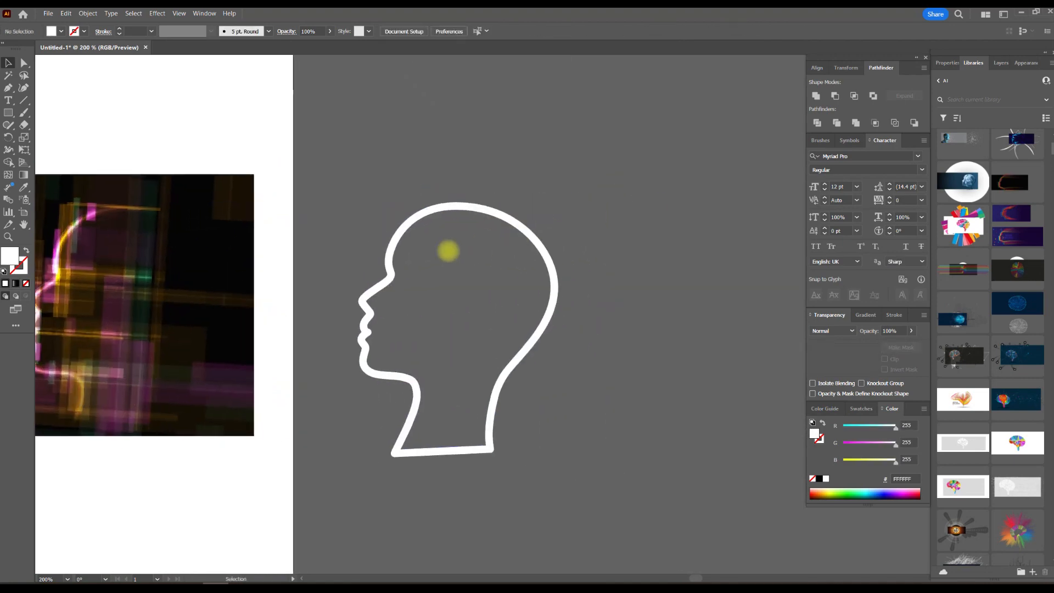
scroll(449, 251, "up", 3)
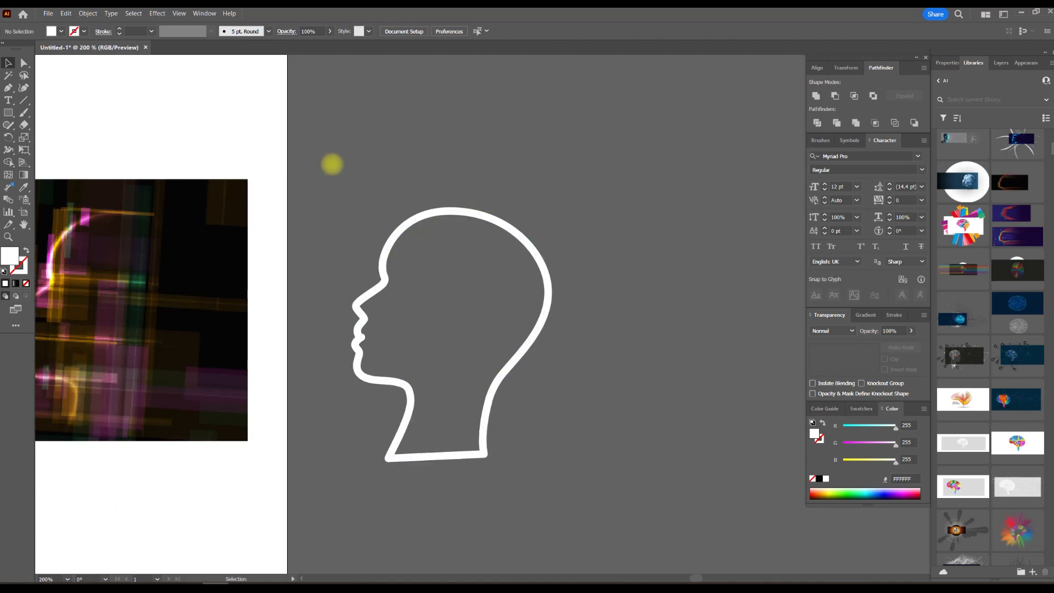
Draw a rectangle about 83 by 89 mm covering the head outline and fill it with the white-to-black linear gradient.
left_click_drag(11, 113, 31, 113)
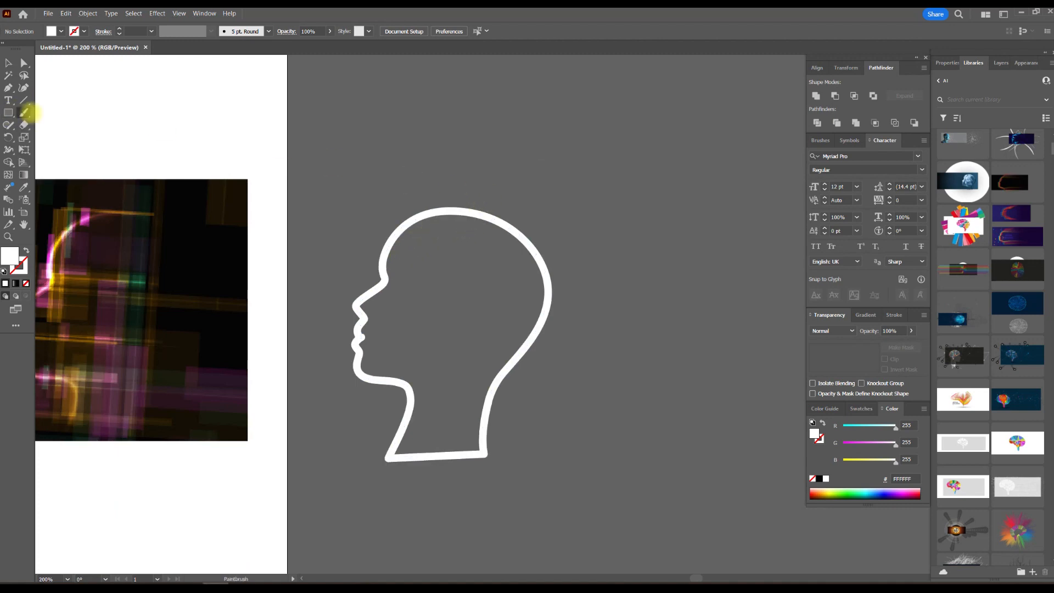
left_click_drag(302, 169, 594, 484)
left_click(866, 315)
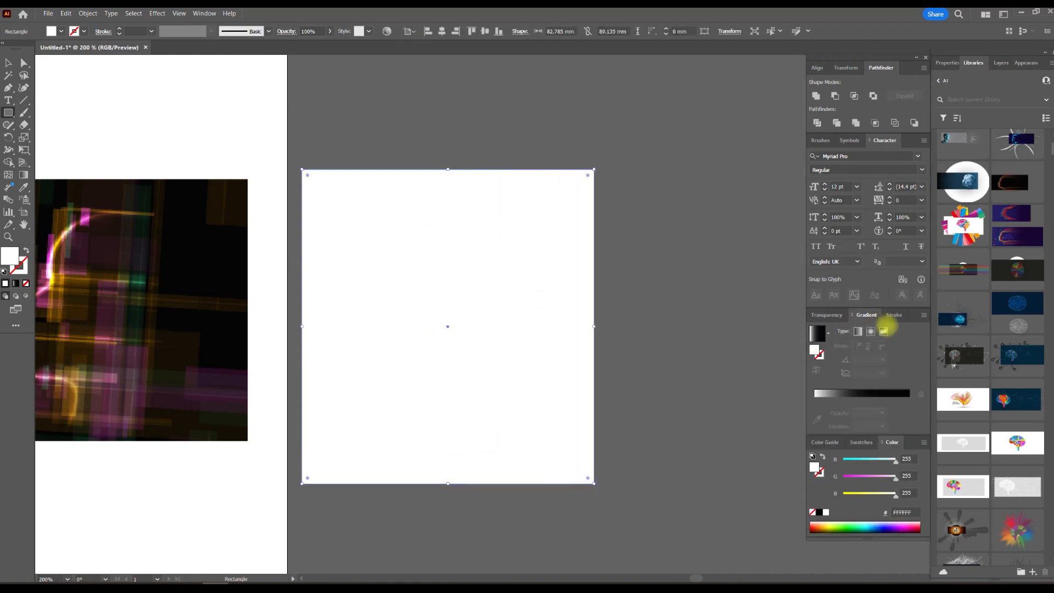
left_click(858, 331)
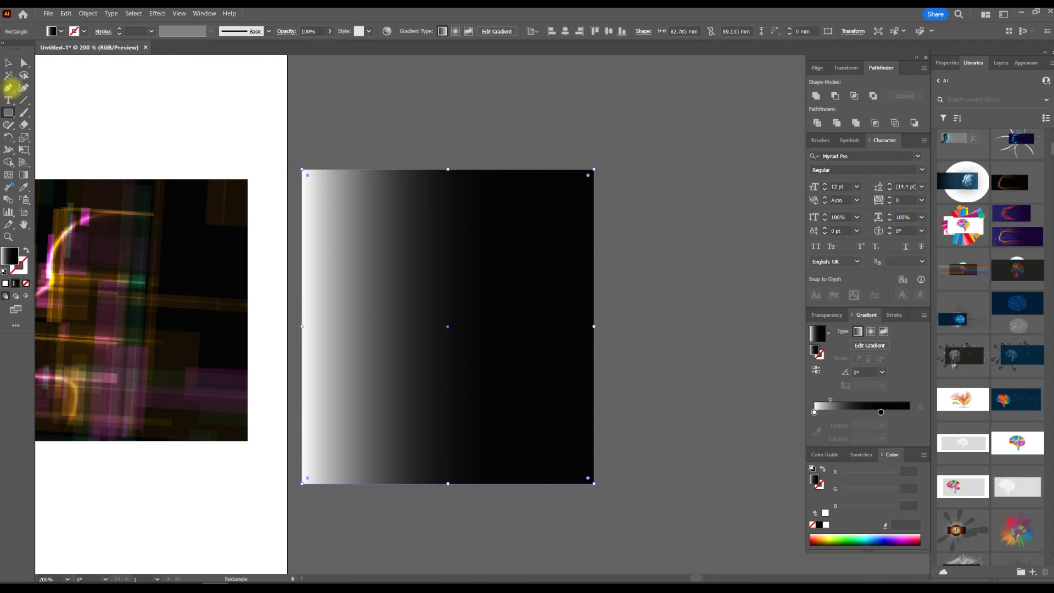
Apply the gradient rectangle as an opacity mask on the head outline and deselect it.
left_click(8, 62)
left_click(509, 121)
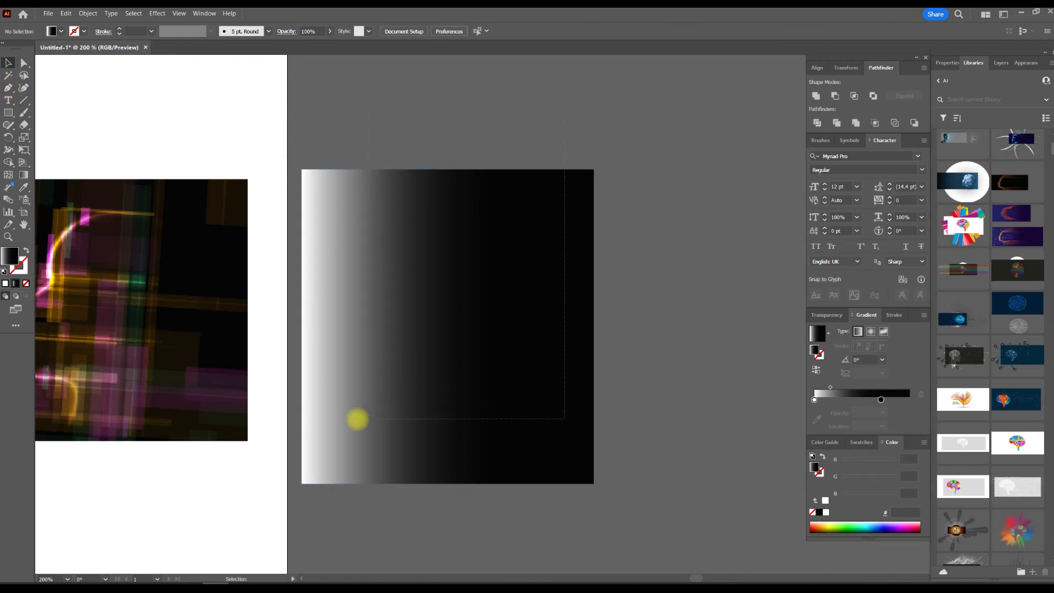
left_click_drag(357, 420, 359, 419)
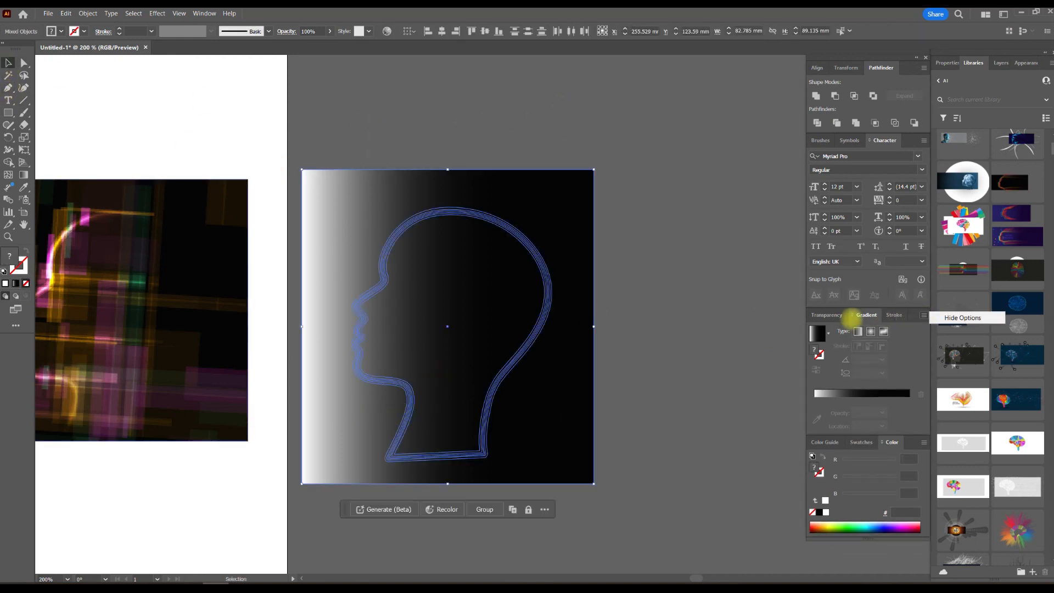
left_click(849, 316)
left_click(923, 315)
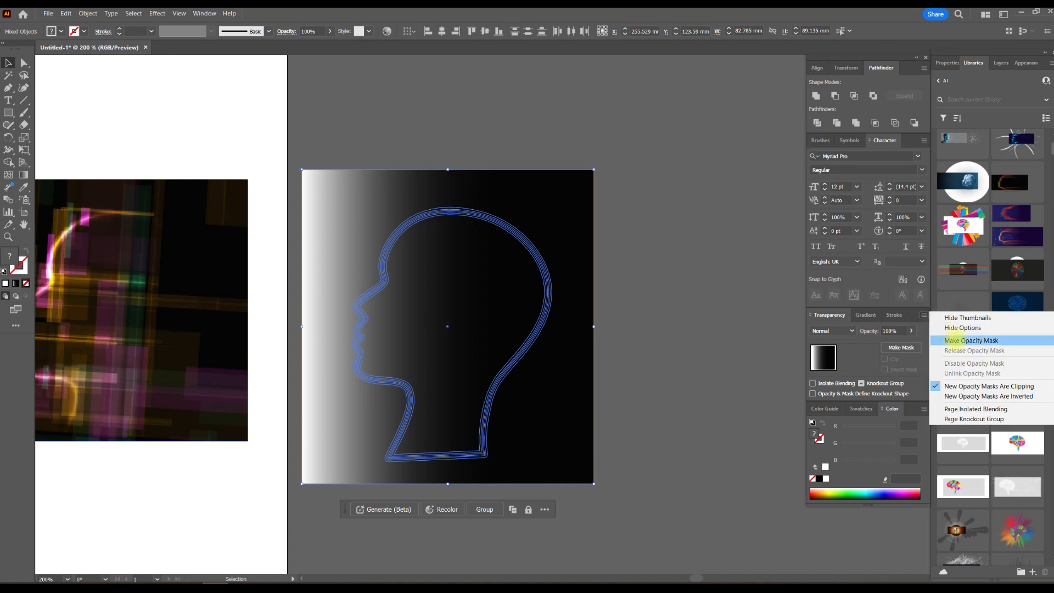
left_click(958, 340)
left_click(673, 266)
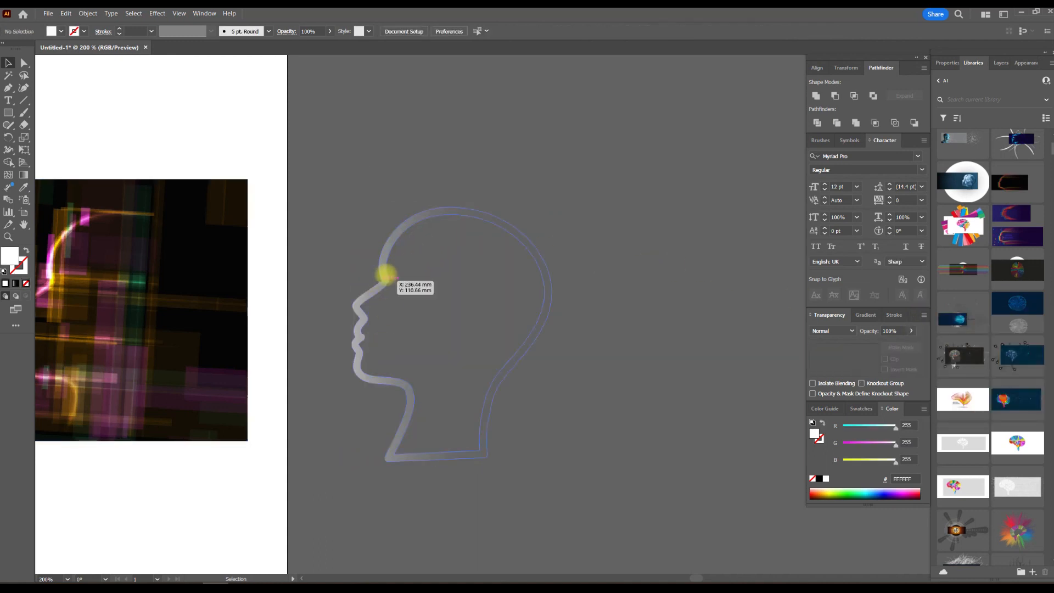
In the head's opacity mask, shift the gradient midpoint toward black and rotate the mask rectangle clockwise about 9°.
left_click(384, 274)
left_click(865, 358)
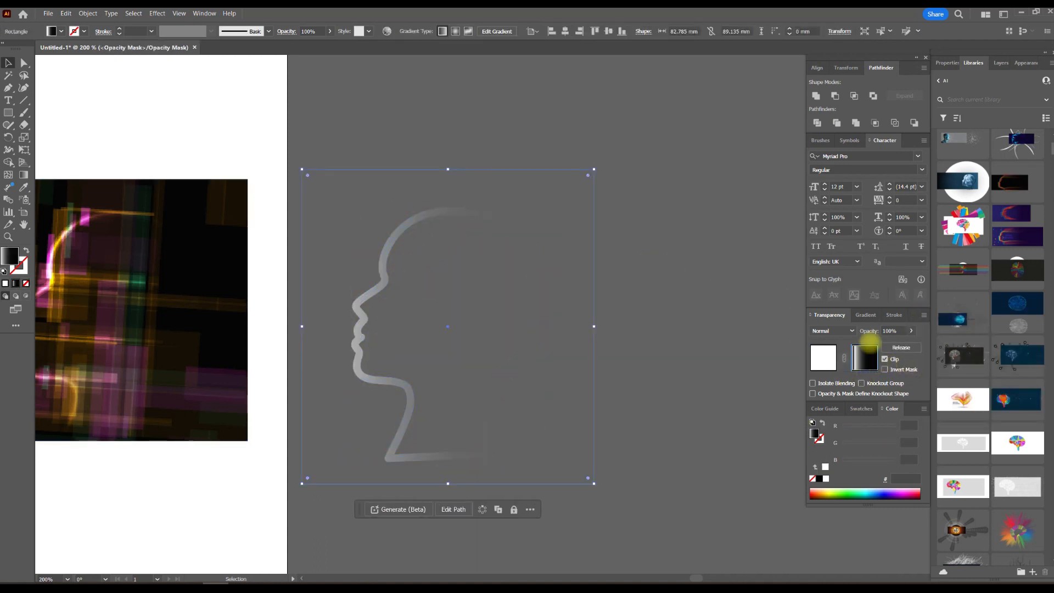
left_click(866, 315)
left_click_drag(830, 400, 850, 399)
left_click(871, 412)
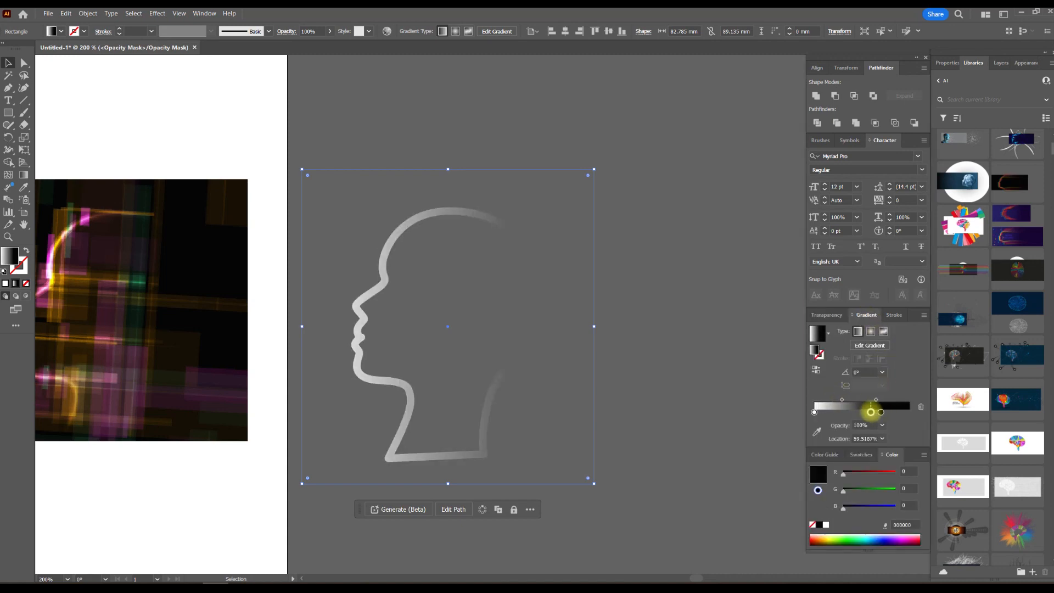
left_click_drag(596, 168, 618, 195)
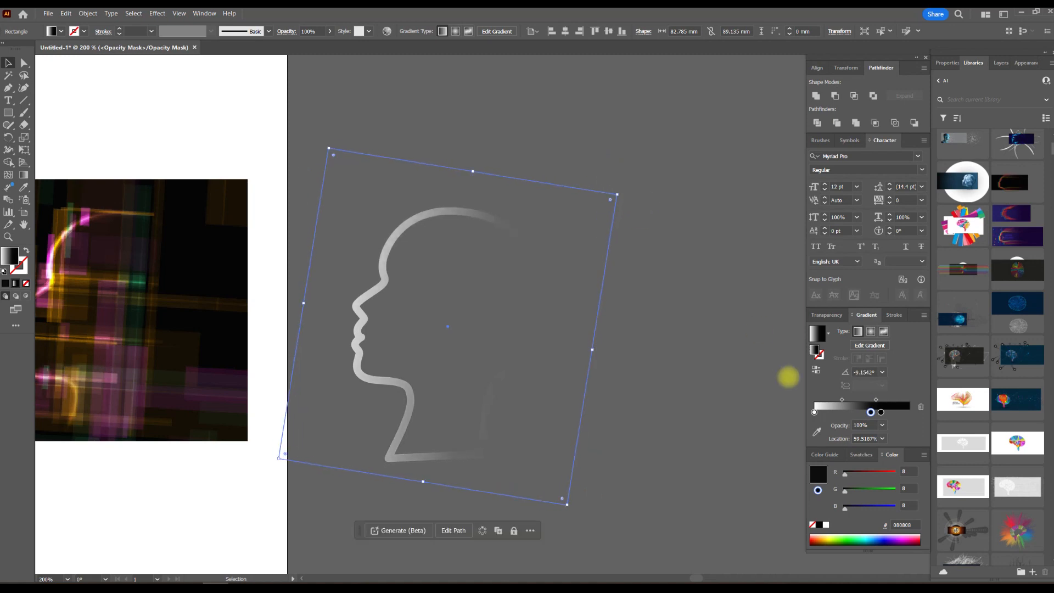
Remove the mask gradient's extra black stop, move its white stop to about 31%, and leave mask editing.
left_click_drag(871, 412, 840, 400)
left_click(876, 412)
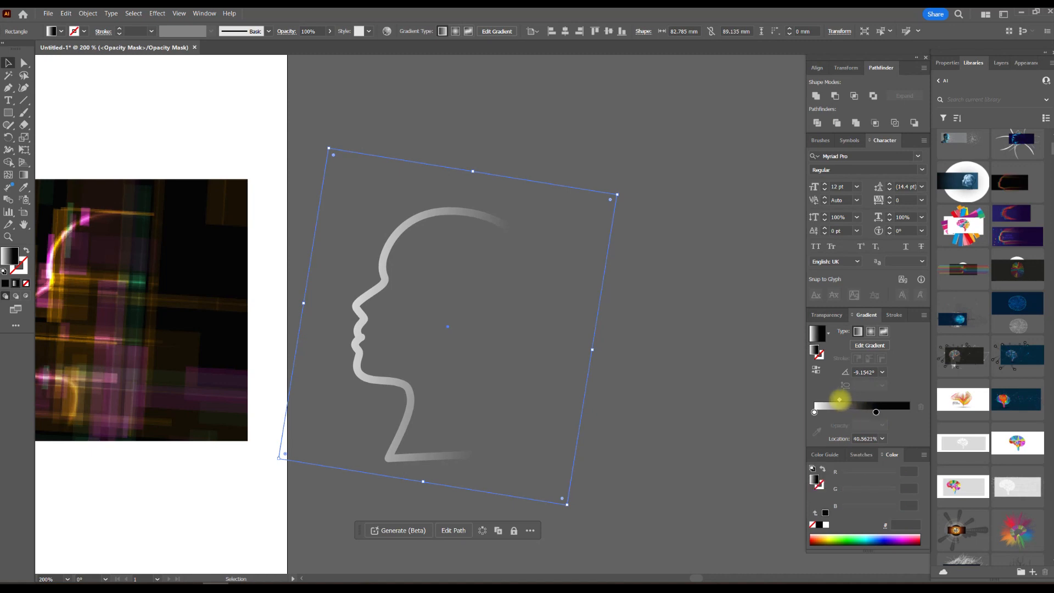
left_click(814, 413)
left_click_drag(823, 412, 844, 412)
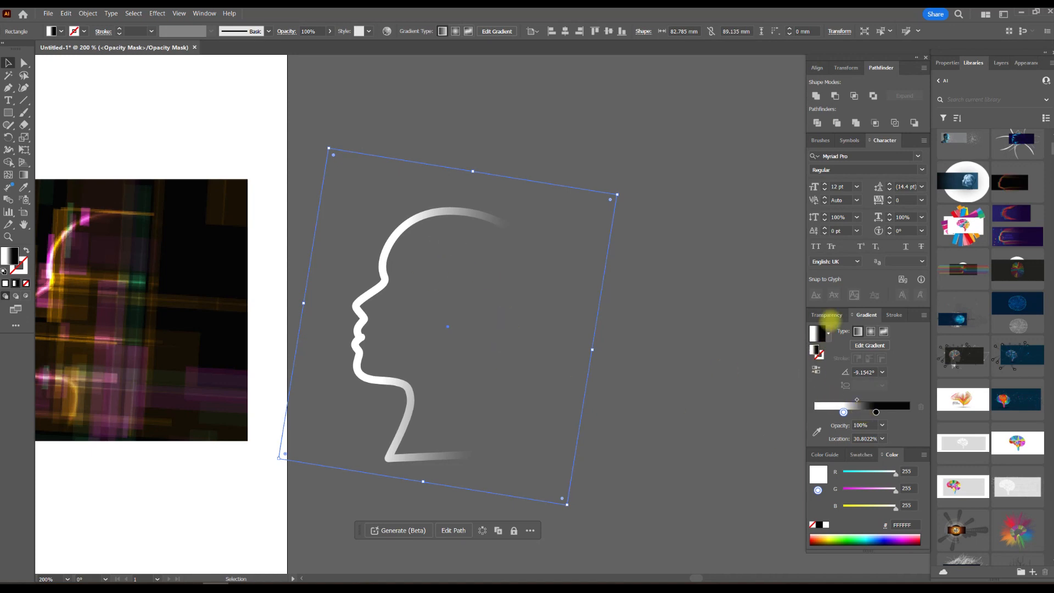
left_click(831, 317)
left_click(827, 358)
left_click(640, 181)
Move the masked head outline farther to the right, away from the artboard, and deselect it.
left_click_drag(589, 165, 727, 136)
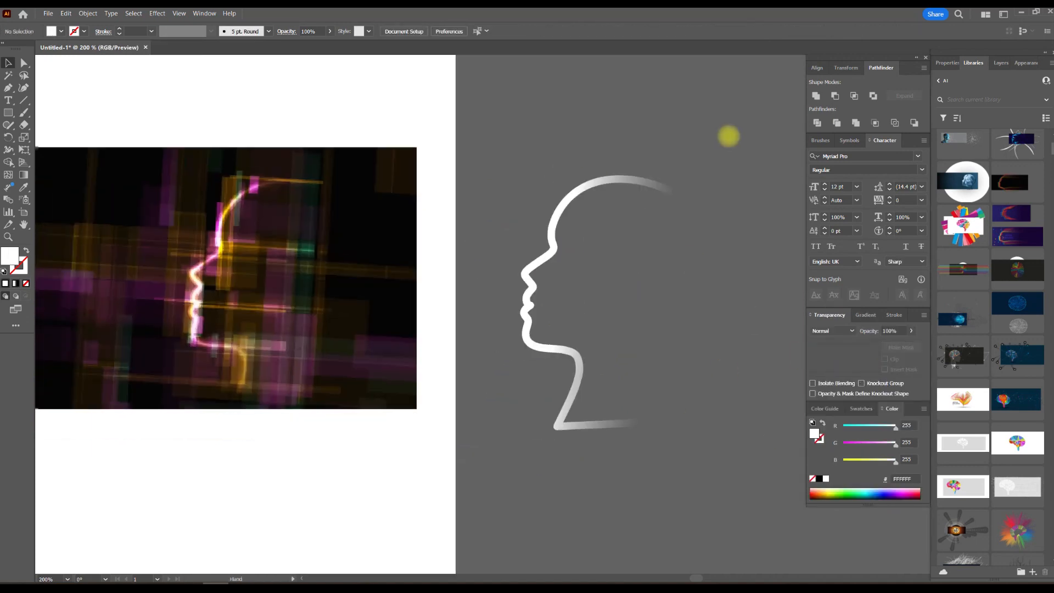
left_click_drag(642, 174, 684, 182)
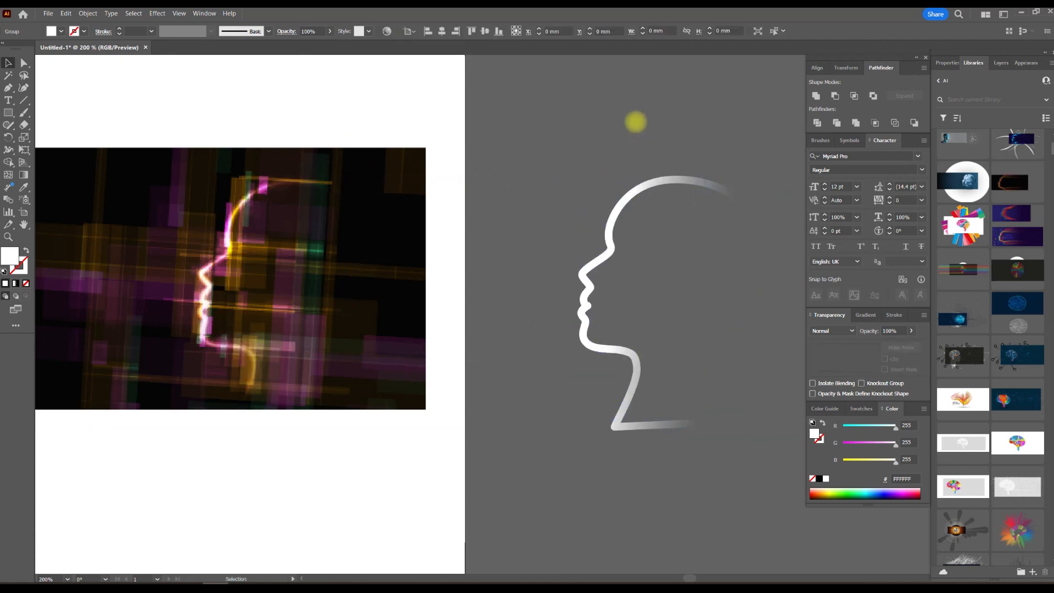
left_click_drag(604, 141, 533, 189)
scroll(463, 208, "down", 2)
left_click_drag(483, 292, 495, 245)
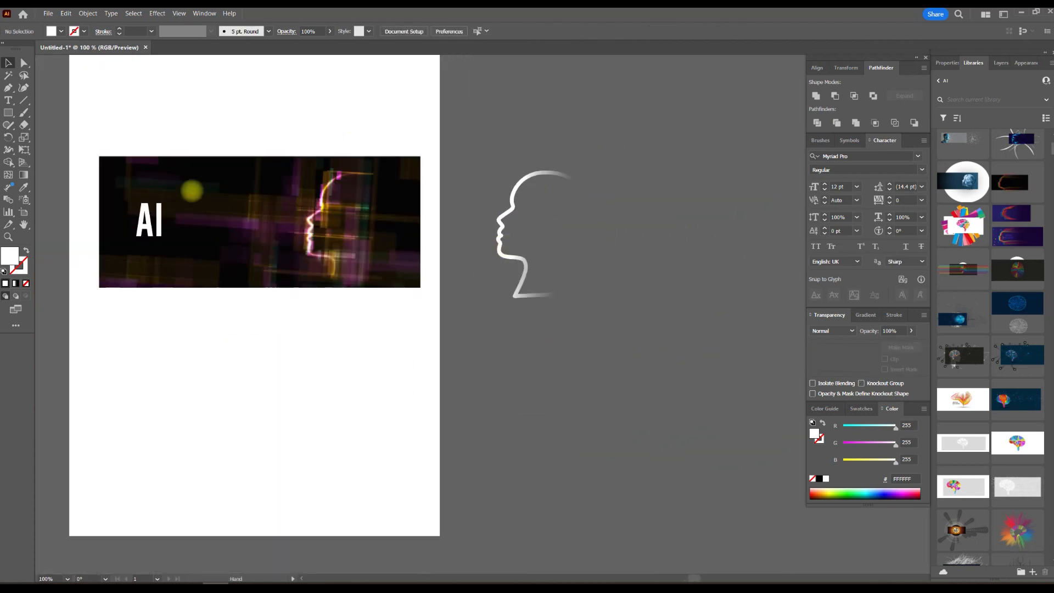
Draw a rectangle about 181 by 74 mm over the reference banner and place it, filled black, on the canvas beside the artboard.
left_click(8, 113)
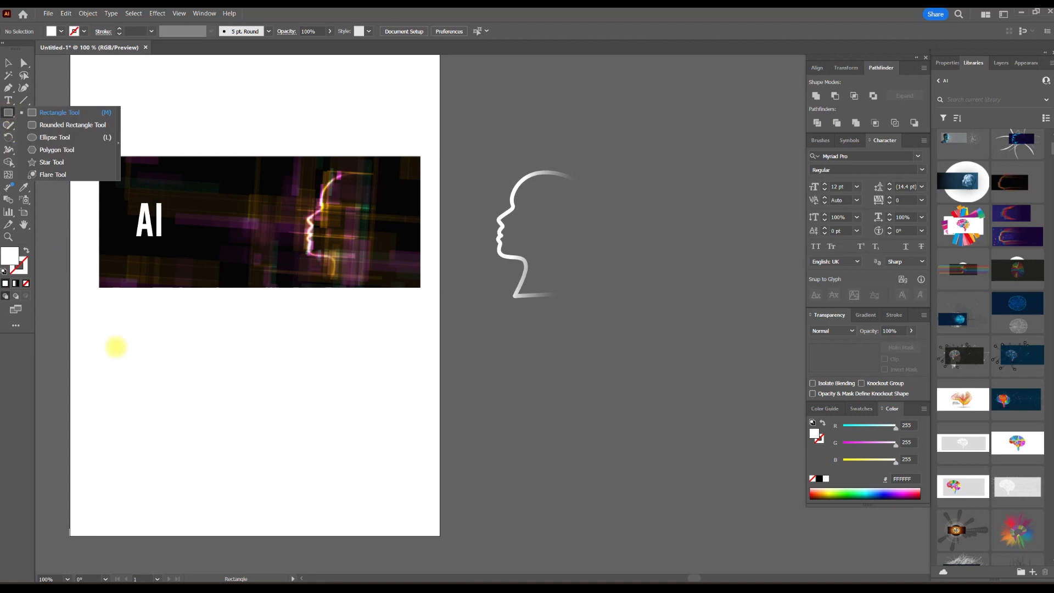
left_click_drag(99, 345, 405, 480)
left_click_drag(100, 156, 420, 288)
left_click(8, 62)
left_click_drag(275, 207, 631, 225)
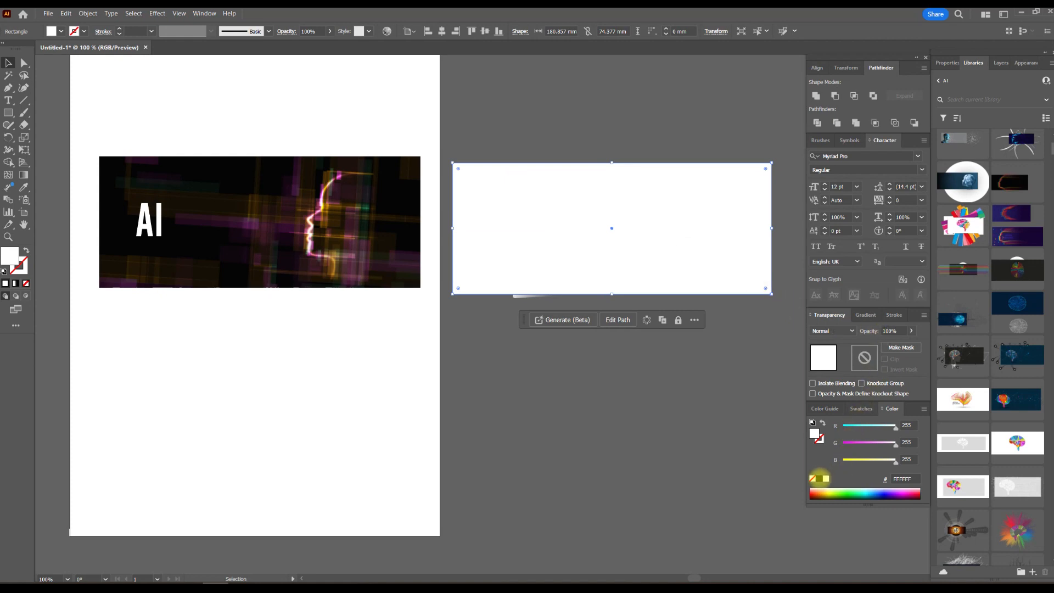
left_click(819, 478)
Move the black rectangle below the head outline and shift the outline up and to the right.
left_click(648, 135)
left_click_drag(681, 136, 526, 250)
left_click_drag(570, 305, 573, 461)
left_click_drag(570, 324, 570, 155)
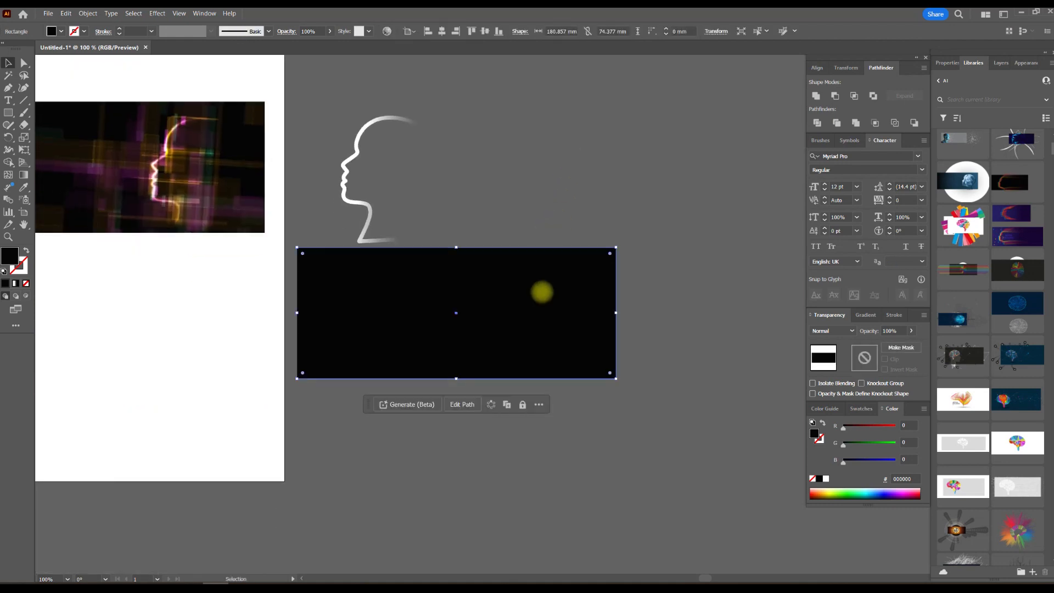
left_click(426, 122)
left_click(469, 106)
left_click_drag(400, 120, 447, 106)
left_click(310, 95)
left_click_drag(369, 92, 414, 133)
Draw a narrow vertical white rectangle about 4 by 27 mm on the reference banner, left of the head's forehead.
scroll(203, 209, "up", 2)
left_click_drag(192, 178, 370, 200)
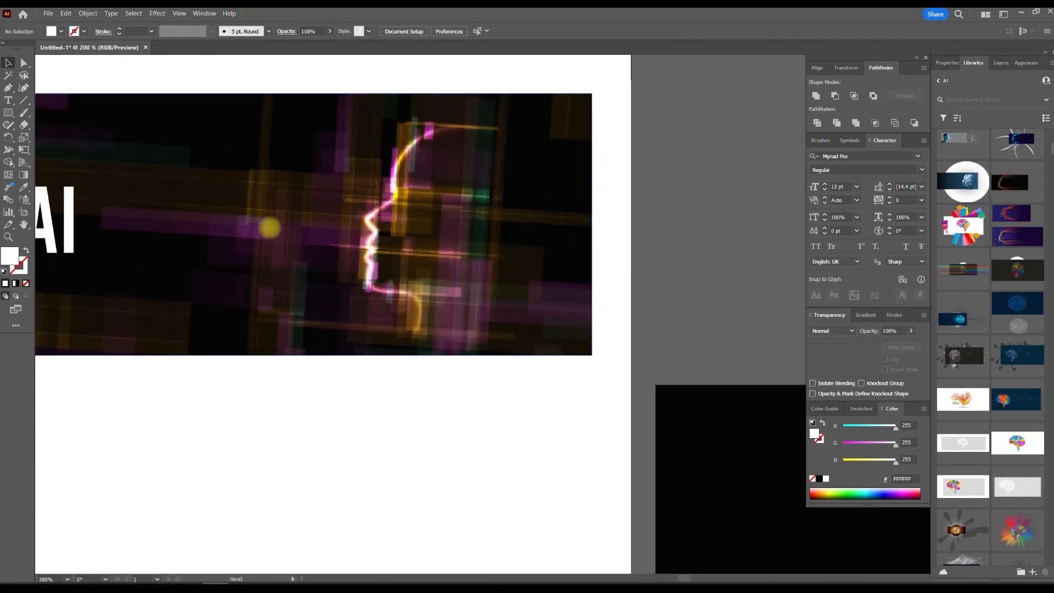
scroll(460, 216, "down", 2)
left_click_drag(565, 184, 478, 201)
left_click(7, 110)
scroll(297, 199, "up", 2)
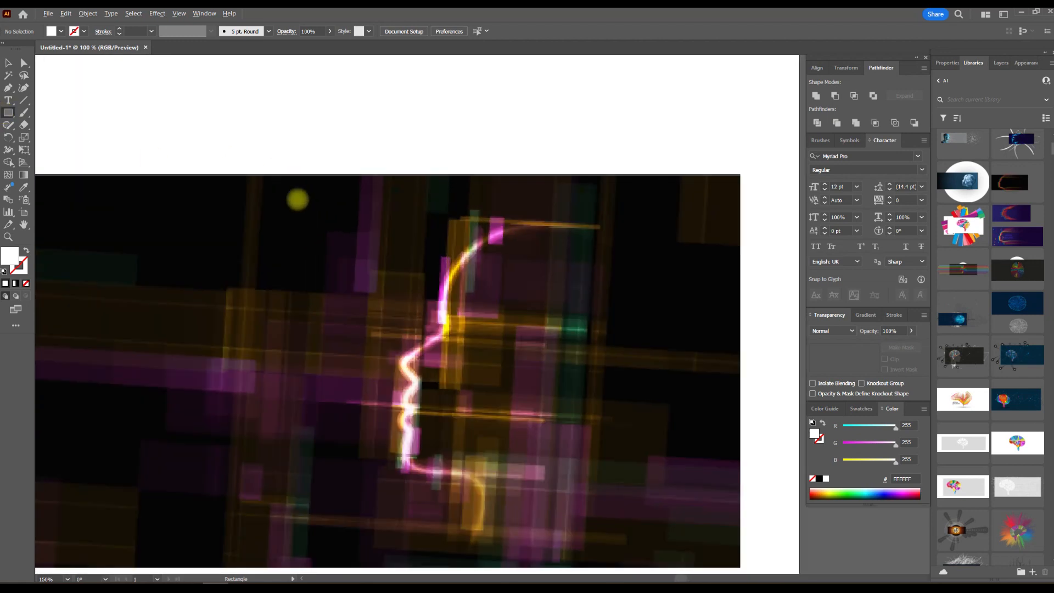
left_click_drag(358, 196, 379, 340)
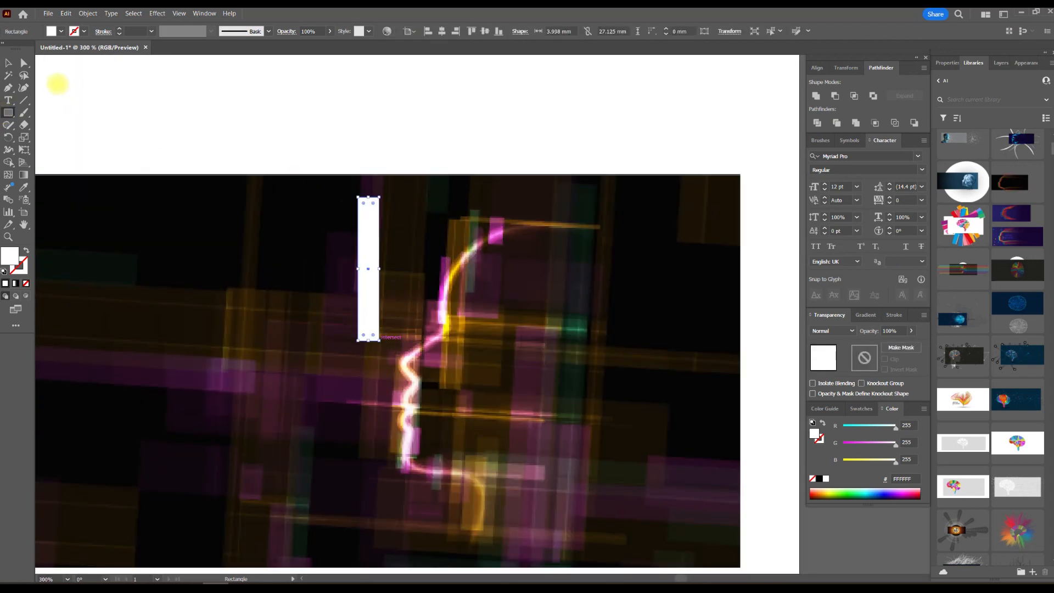
Duplicate the white rectangle to the right and narrow the copy to about 0.47 mm wide.
left_click(9, 63)
left_click_drag(425, 212, 341, 134)
left_click_drag(283, 159, 386, 162)
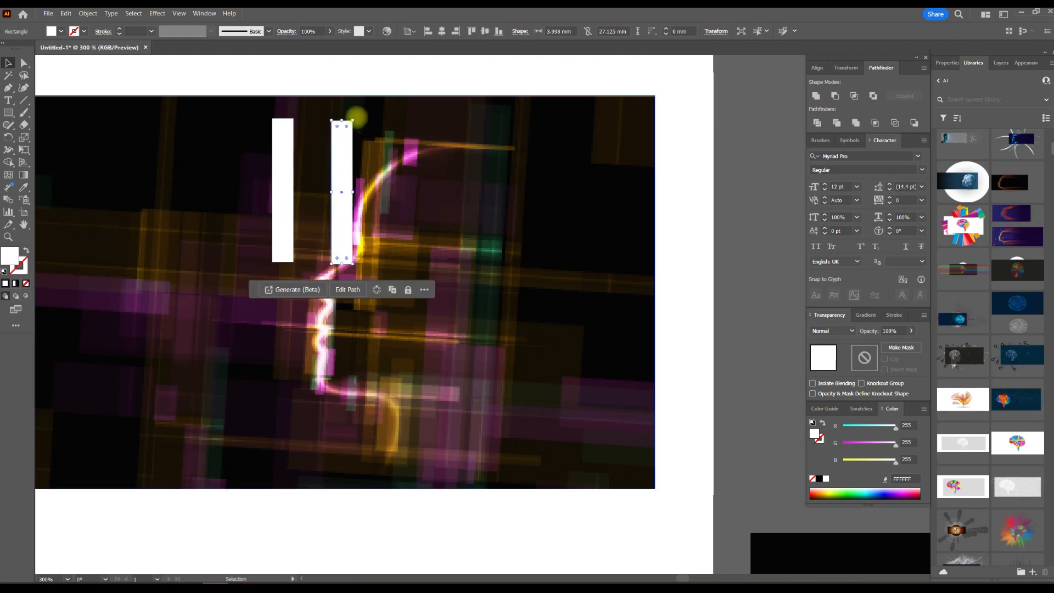
scroll(353, 192, "up", 3)
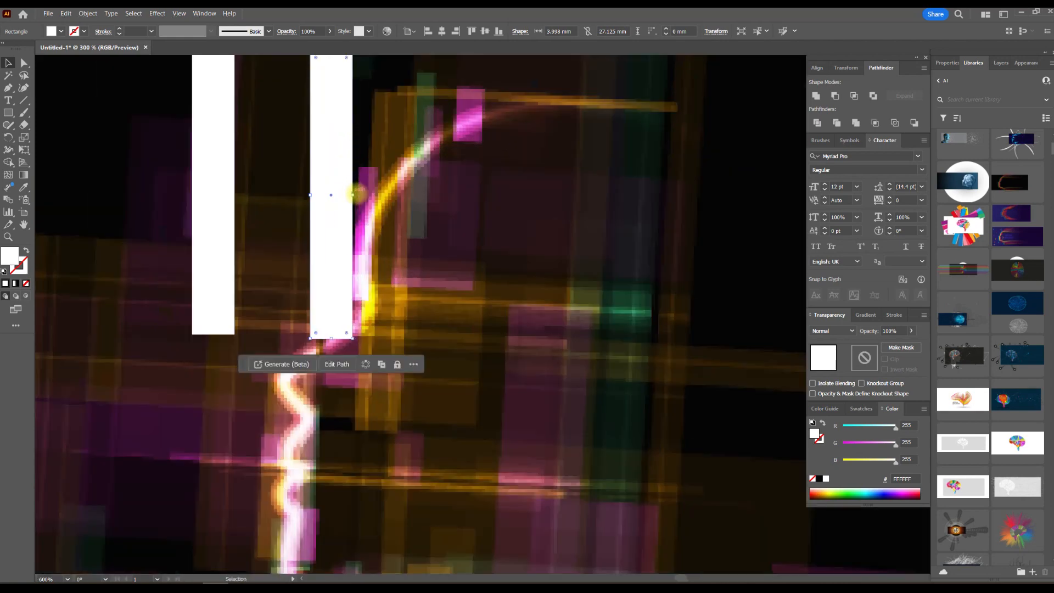
left_click_drag(352, 195, 316, 199)
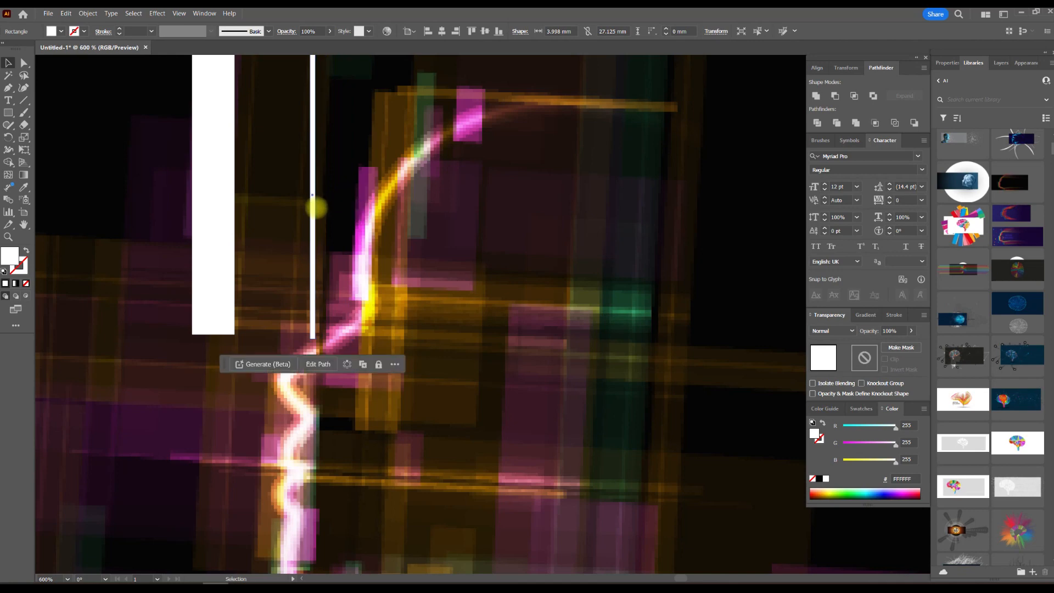
Lengthen the thin white strip at both ends to about 62 mm.
scroll(315, 208, "down", 2)
scroll(329, 253, "up", 5)
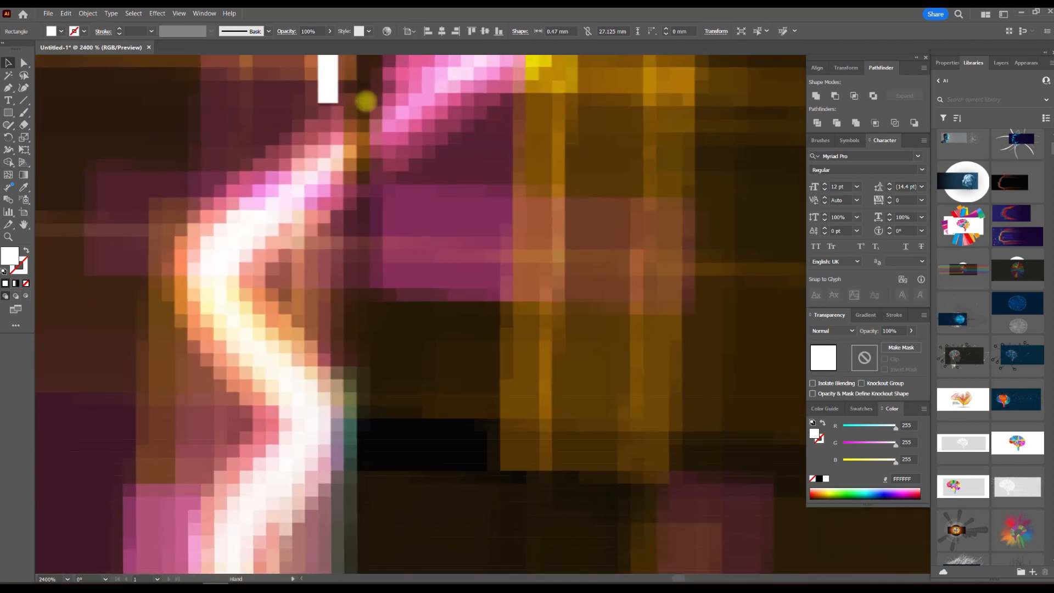
left_click(331, 104)
left_click_drag(329, 103, 328, 538)
left_click_drag(419, 404, 443, 104)
left_click_drag(362, 209, 361, 512)
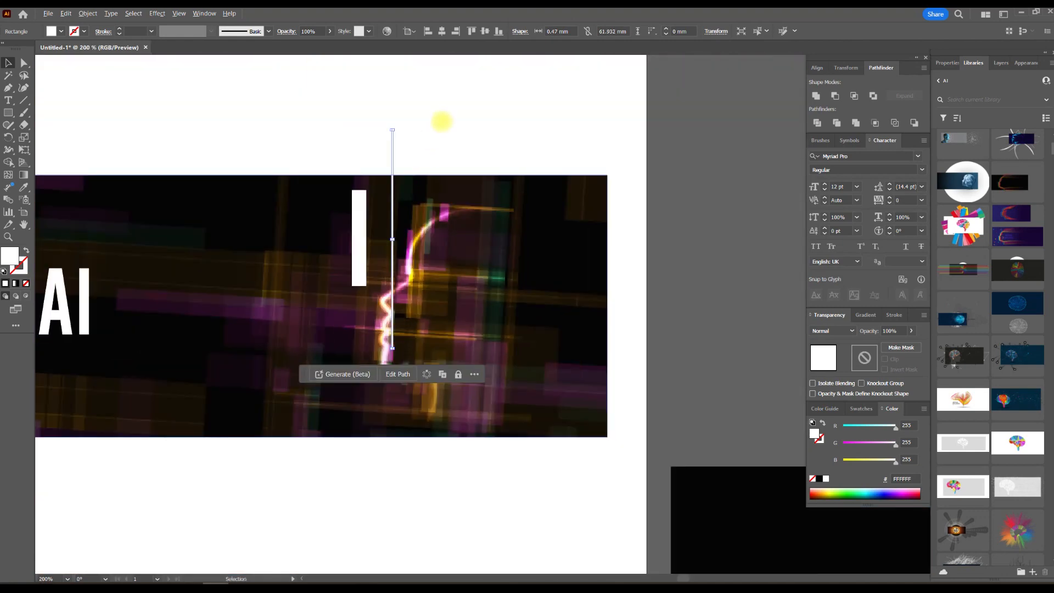
Duplicate the thin vertical strip, with one copy close beside it and another left of the wide bar.
scroll(307, 240, "up", 6)
left_click_drag(313, 242, 141, 245)
scroll(346, 242, "down", 1)
scroll(345, 243, "down", 1)
scroll(212, 249, "down", 5)
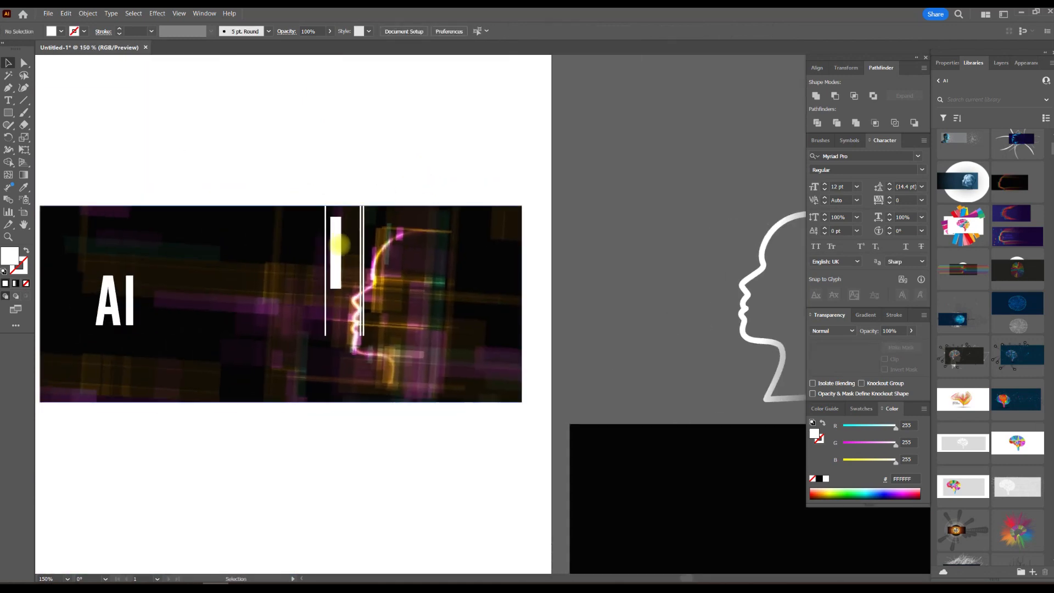
Make a horizontal copy of the wide white bar, about 70 mm long, crossing the vertical bars.
scroll(348, 232, "up", 3)
left_click_drag(345, 233, 472, 231)
left_click_drag(490, 157, 718, 252)
left_click_drag(582, 258, 524, 267)
scroll(445, 278, "down", 2)
scroll(450, 275, "up", 1)
Duplicate the horizontal bar below and to the right, and shorten the copy from its right end.
left_click_drag(306, 261, 446, 297, "alt")
left_click_drag(676, 271, 576, 271)
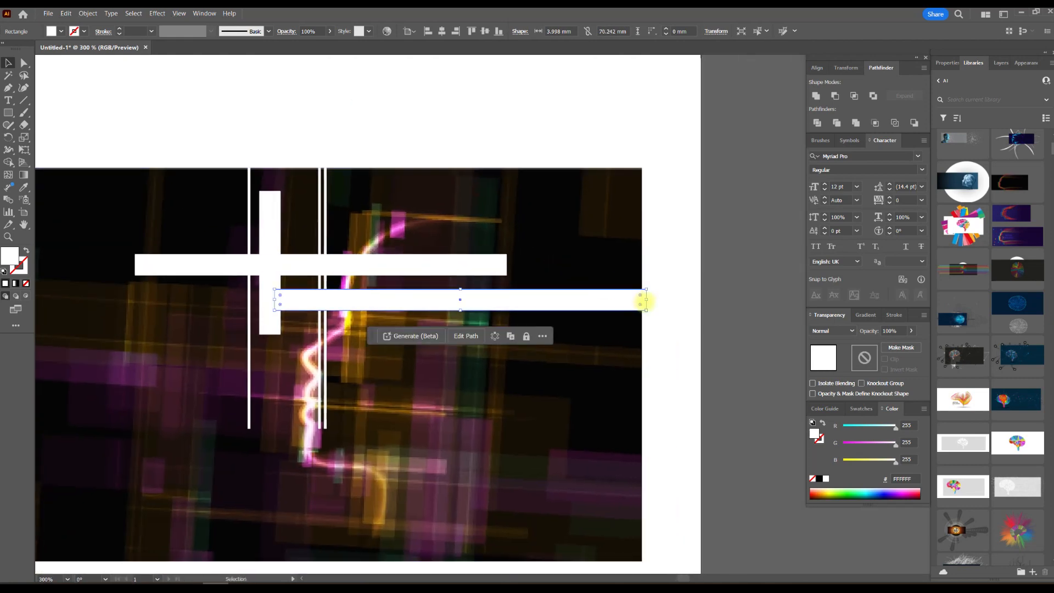
left_click_drag(646, 299, 470, 299)
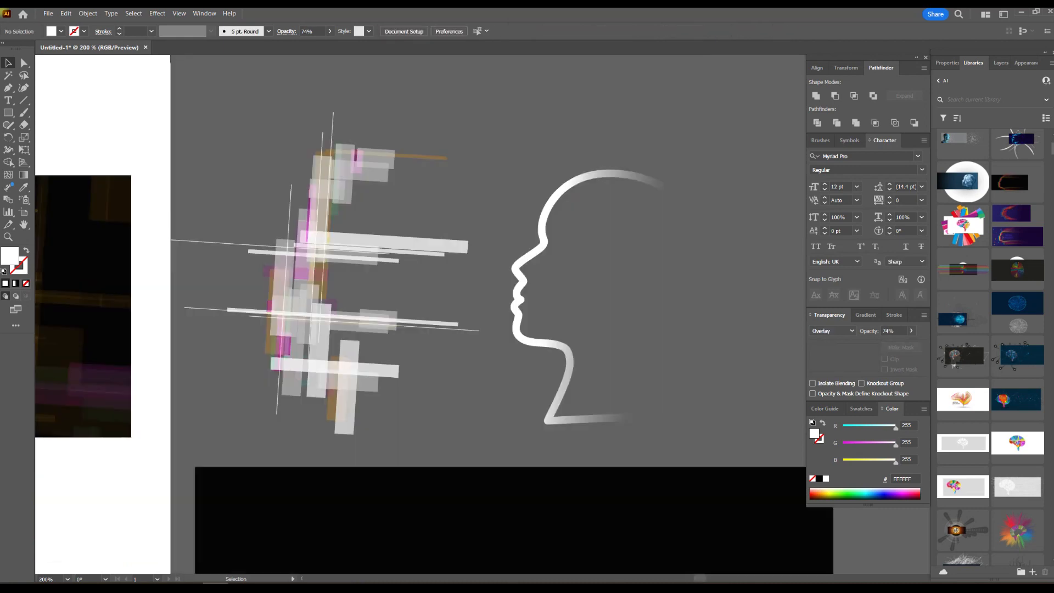
Examine the fill, blending mode and opacity of the orange and white bars in the upper part of the bar arrangement.
scroll(336, 249, "up", 4, "alt")
left_click_drag(336, 249, 321, 288)
left_click_drag(361, 145, 323, 328)
scroll(410, 289, "down", 1, "alt")
left_click(537, 160)
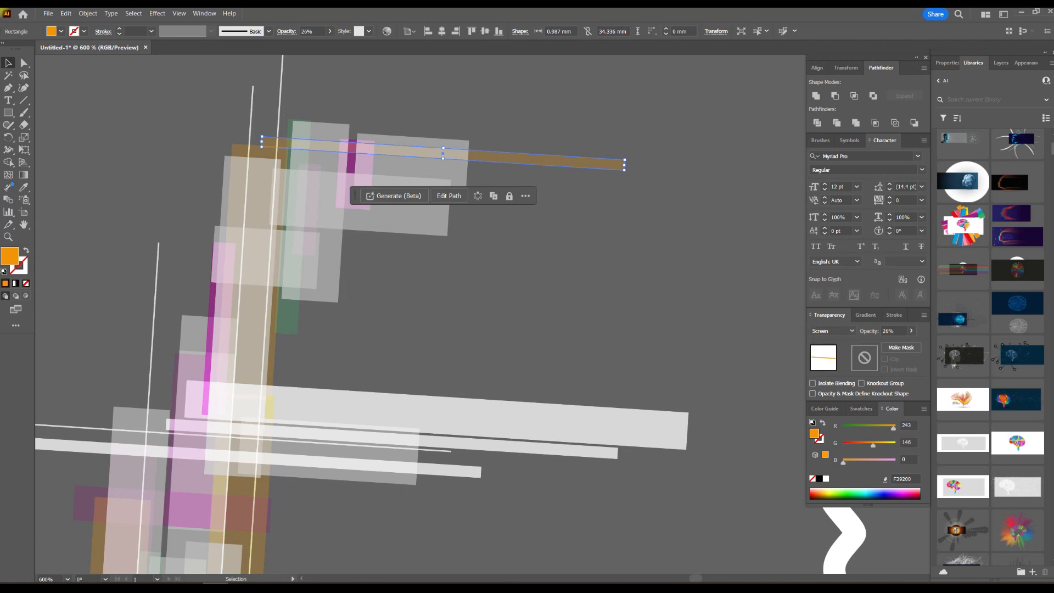
left_click(472, 418)
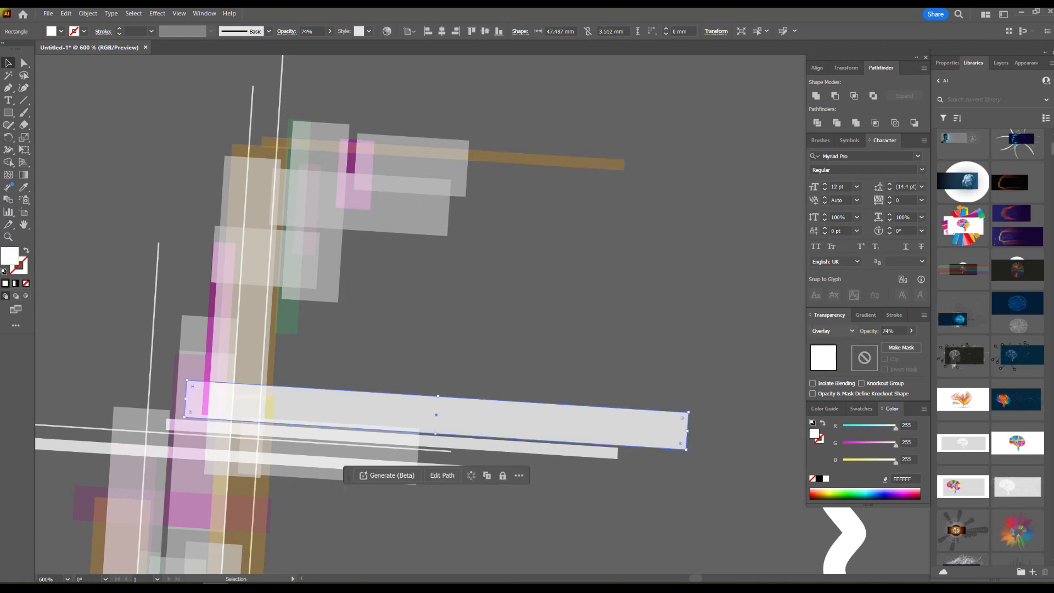
left_click_drag(473, 417, 597, 278)
left_click(376, 377)
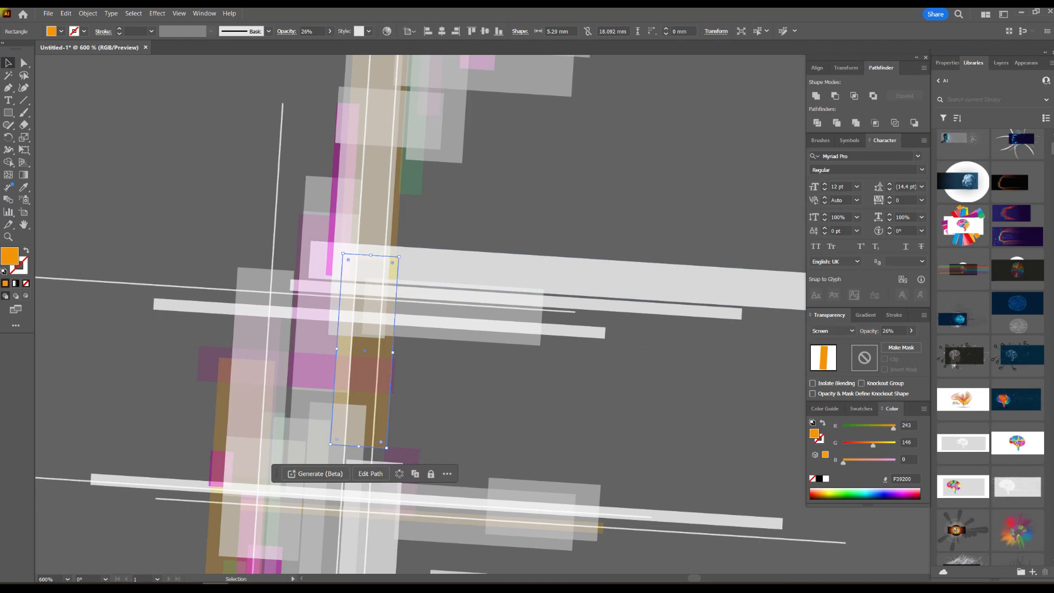
left_click_drag(375, 378, 344, 293)
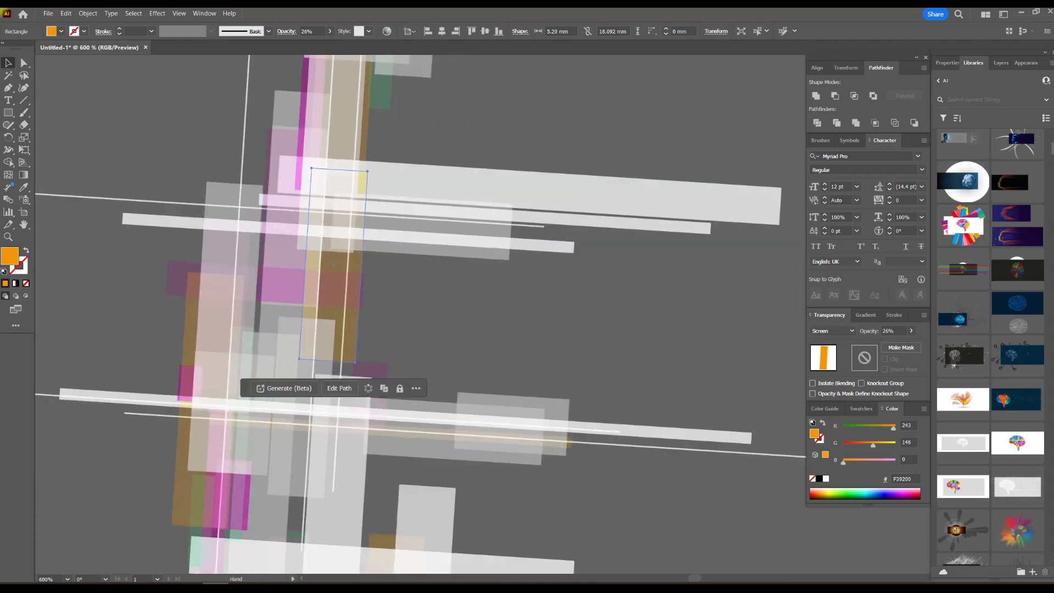
Examine the fill, blending mode and opacity of the grey, orange and purple bars in the lower part of the arrangement.
left_click_drag(413, 449, 458, 334)
left_click(458, 333)
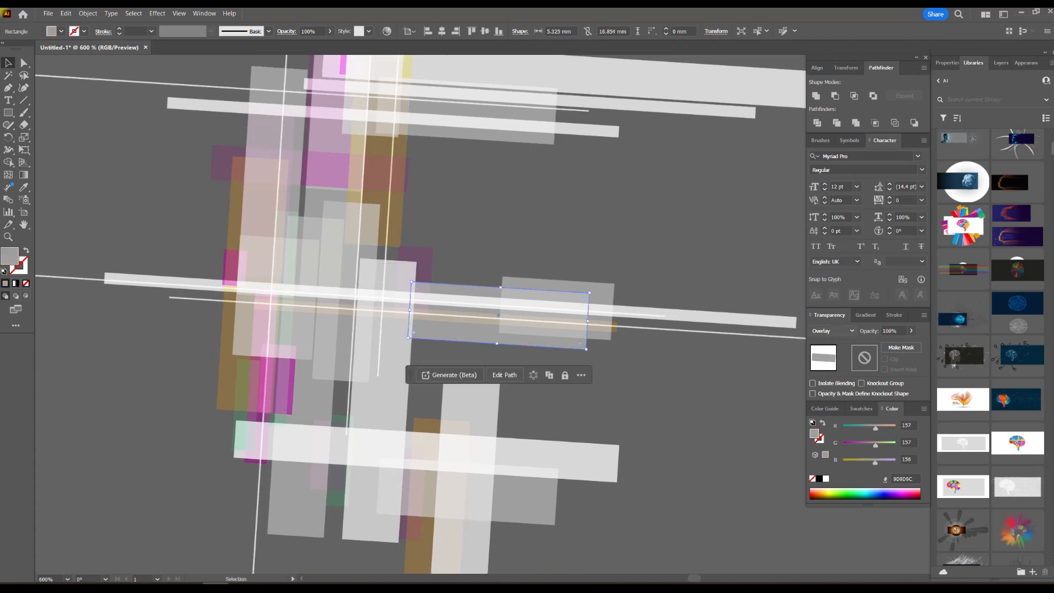
left_click_drag(498, 315, 467, 491)
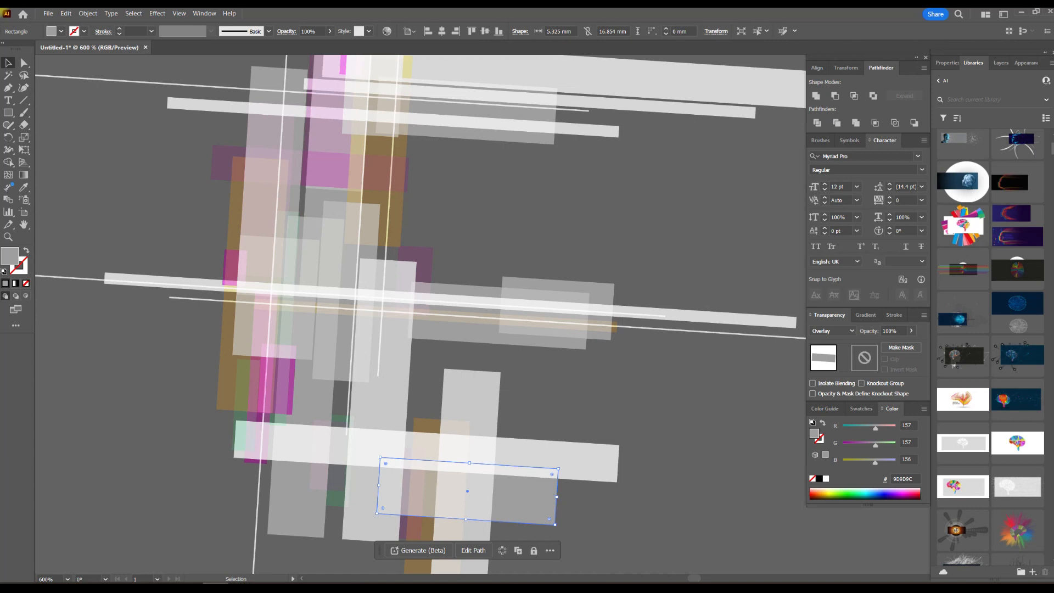
left_click(470, 404)
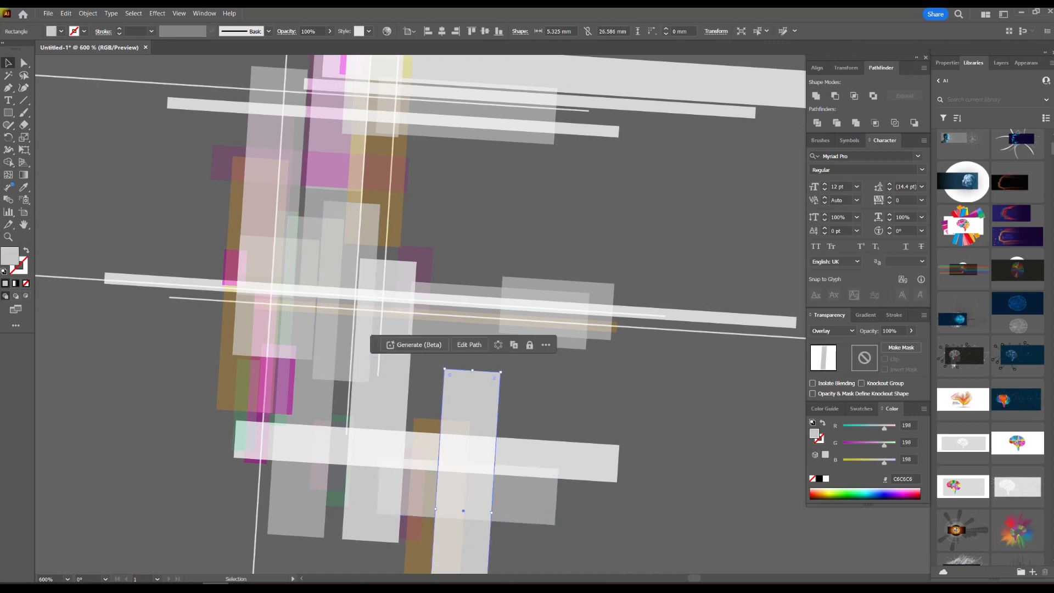
left_click(228, 335)
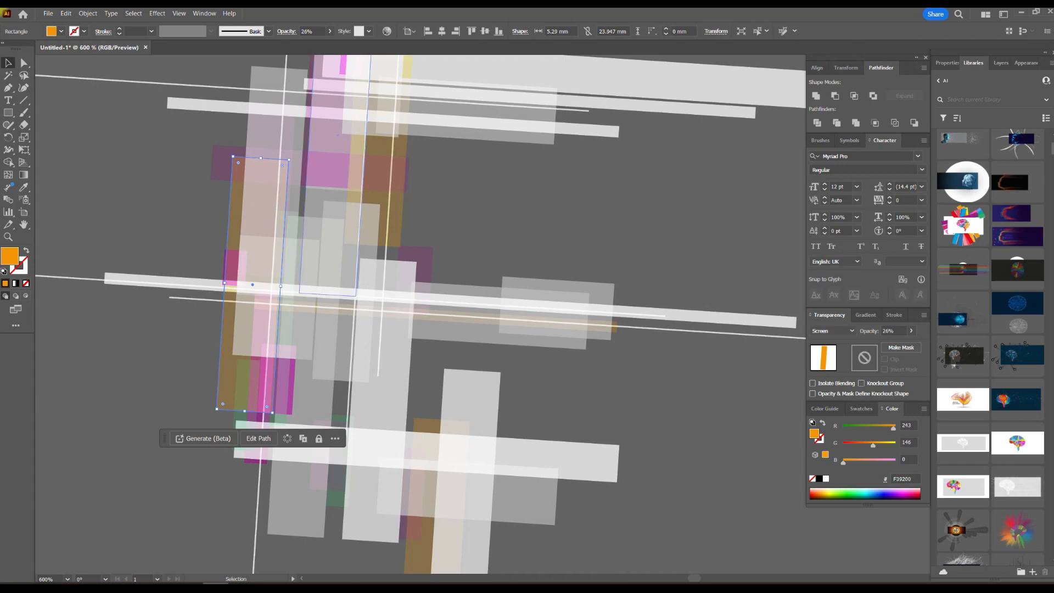
left_click(424, 268)
left_click(621, 250)
scroll(607, 286, "down", 3)
left_click_drag(607, 285, 496, 297)
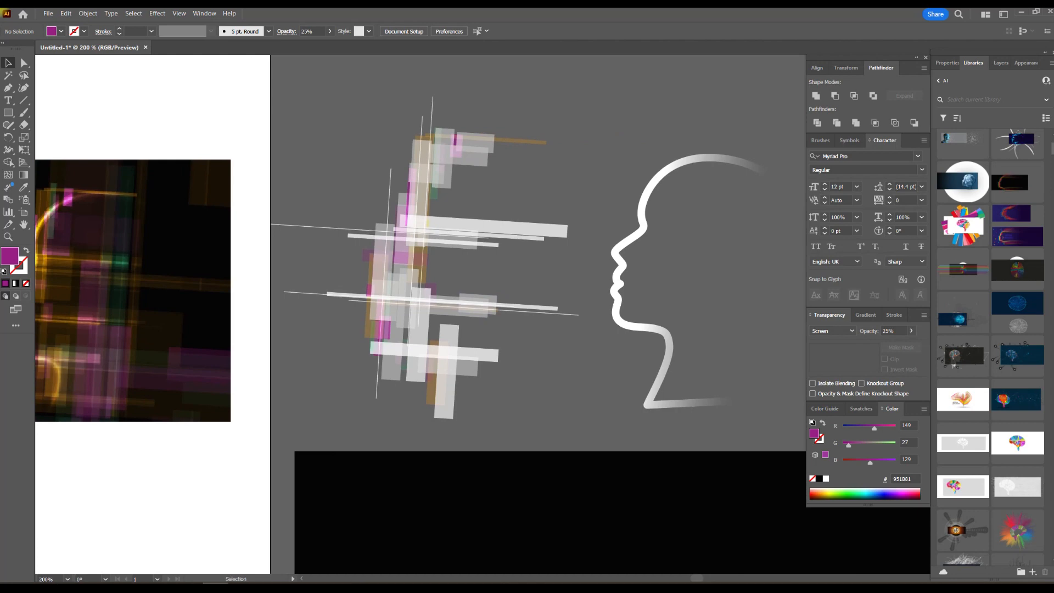
Select all the coloured and white bars of the arrangement and group them.
left_click_drag(579, 99, 308, 406)
right_click(401, 271)
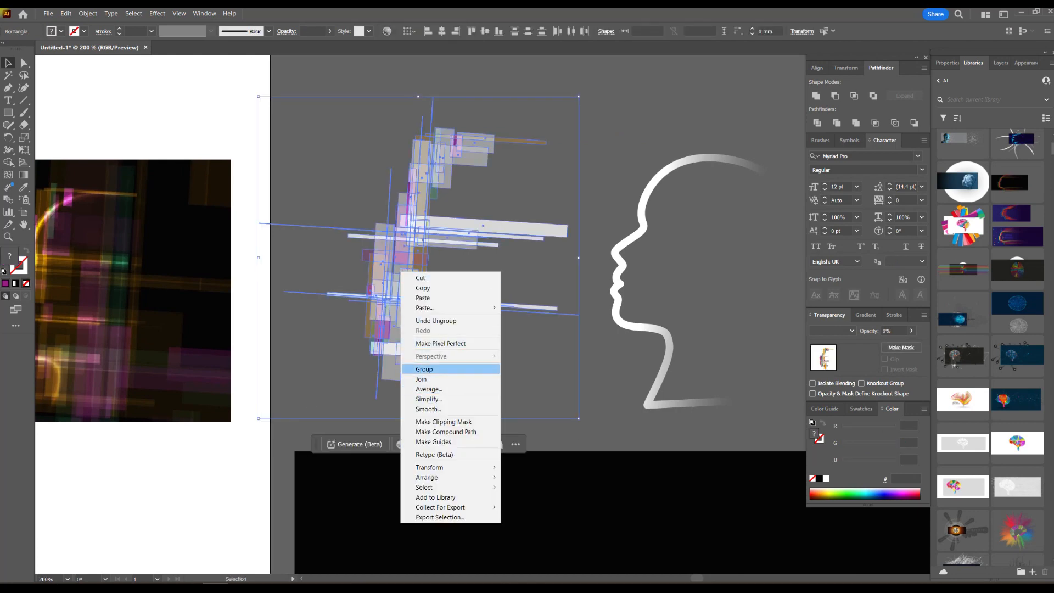
left_click(424, 369)
key("ctrl+minus")
key("ctrl+minus")
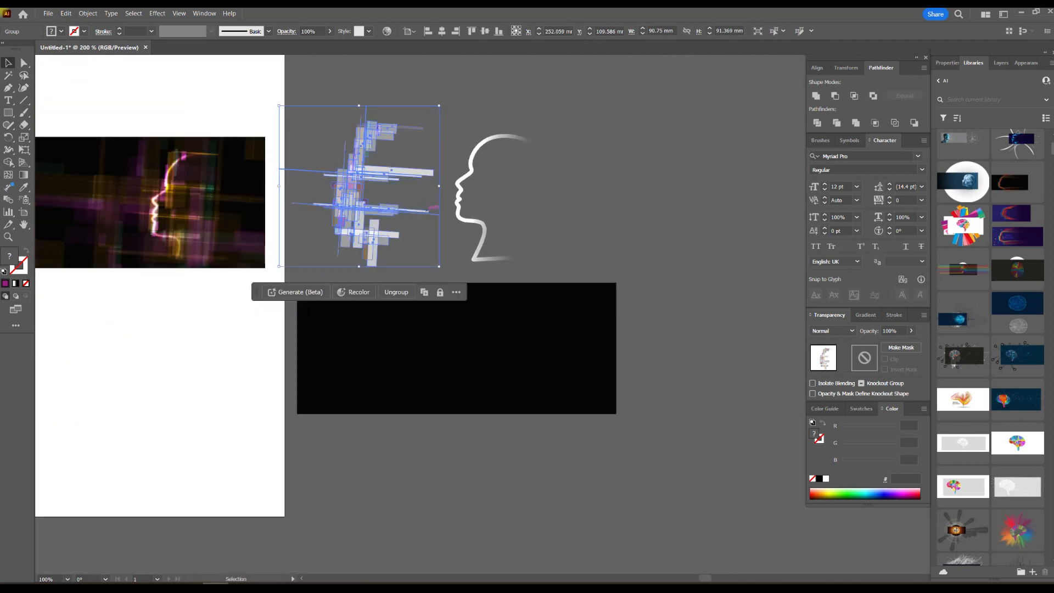
Move the head outline and the grouped bars onto the right part of the black rectangle.
left_click_drag(472, 167, 520, 328)
left_click(477, 248)
left_click_drag(411, 168, 580, 339)
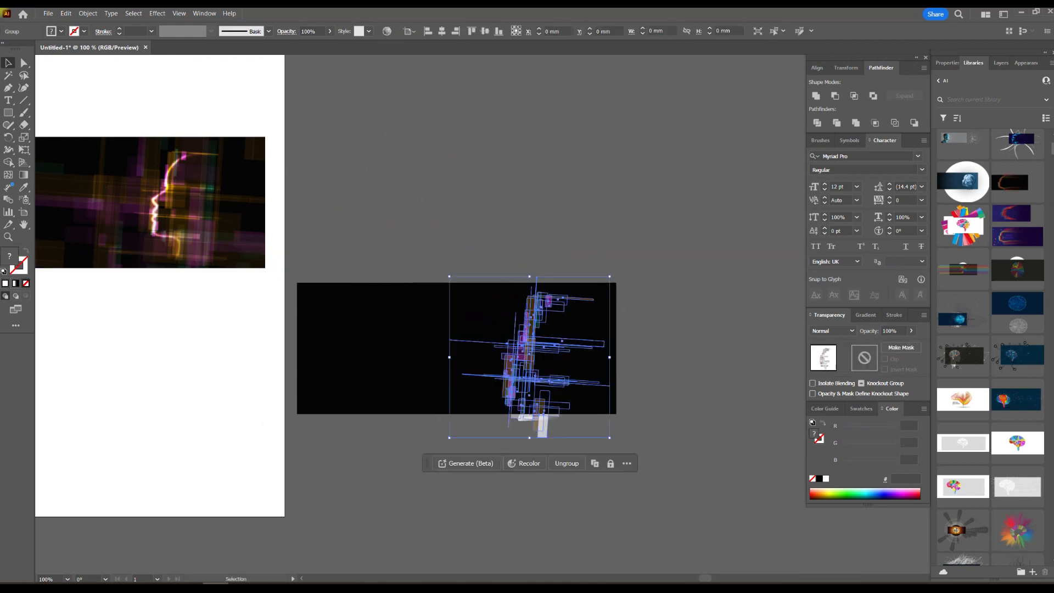
Arrange the stacking order so the head outline lies above the black background and beneath the bar group.
scroll(558, 353, "up", 2)
left_click(708, 324)
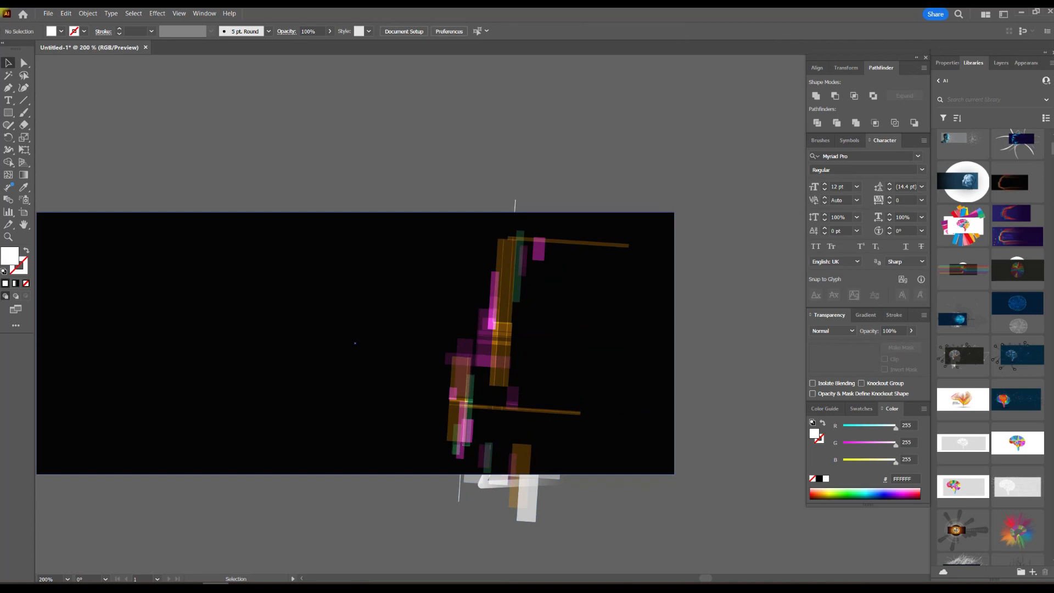
left_click(486, 352)
key("ctrl+a")
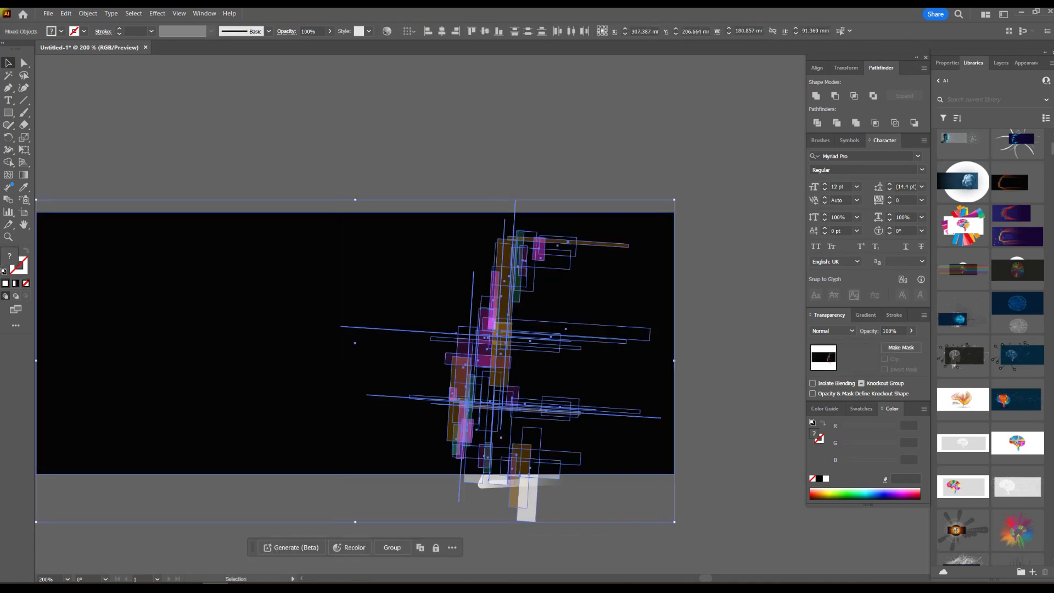
left_click(593, 159)
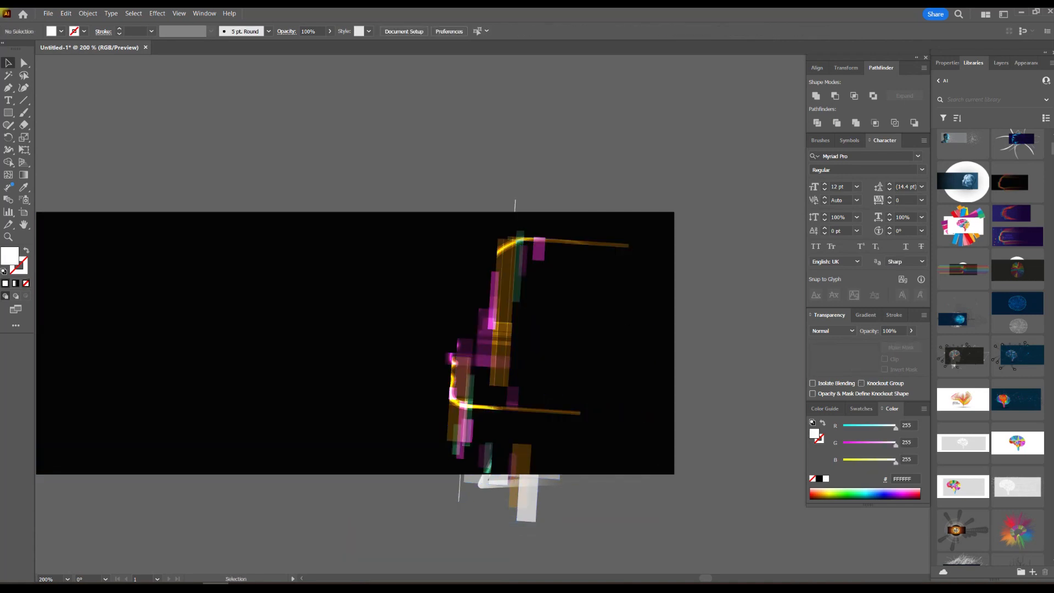
Scale the bar group to about 73 by 74 mm and align it over the face of the head outline.
left_click_drag(514, 224, 504, 197)
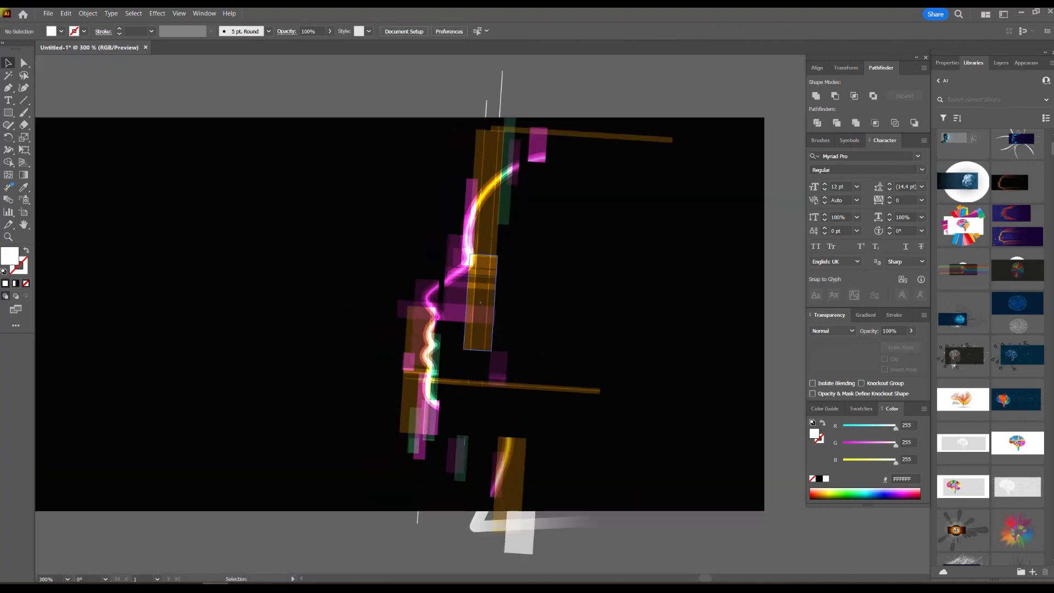
left_click_drag(527, 274, 497, 275)
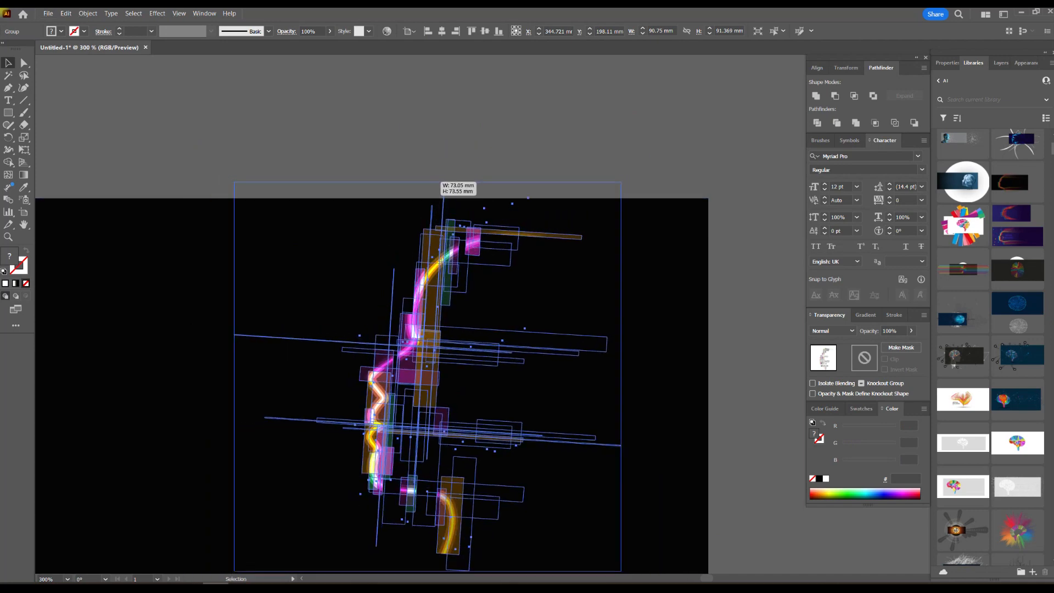
key("ctrl+shift+a")
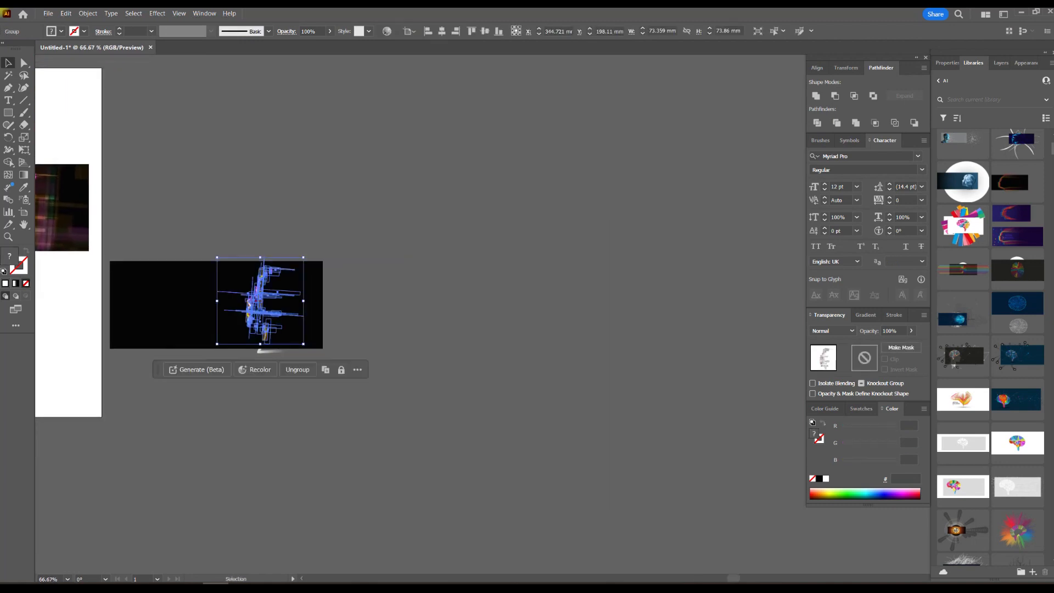
Duplicate the bar group over the black background and set the copy's opacity to 50%.
left_click_drag(260, 290, 651, 293)
left_click(441, 294)
type("50")
key("Return")
left_click(593, 209)
Make enlarged copies of the bar group, the largest about 569 by 565 mm, and spread them across the banner.
left_click_drag(490, 171, 496, 225)
left_click_drag(661, 570, 665, 263, "shift")
left_click_drag(658, 356, 780, 352, "alt+shift")
left_click_drag(686, 355, 560, 306)
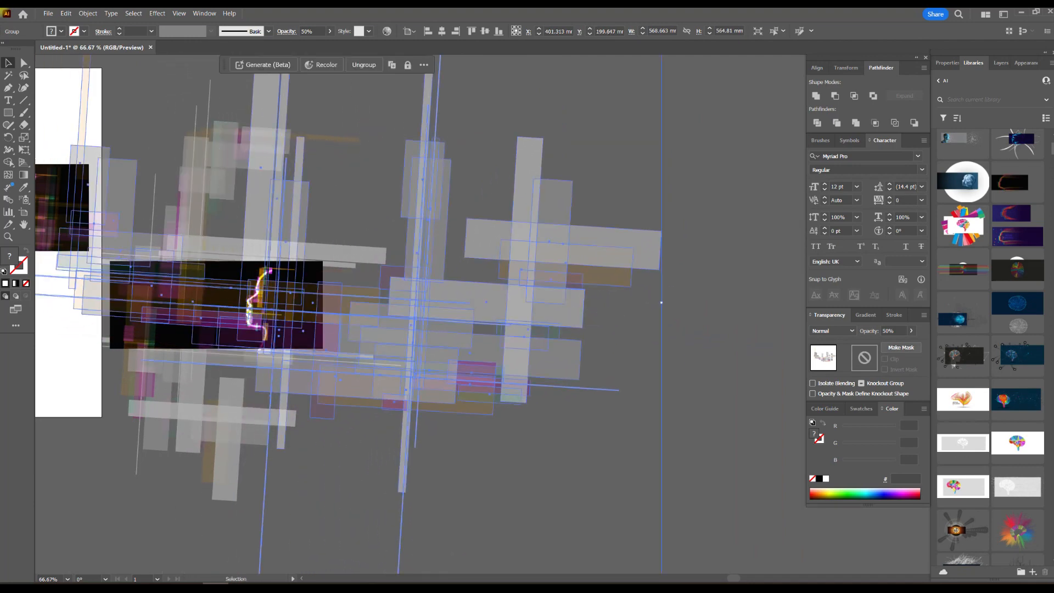
left_click(610, 181)
left_click_drag(525, 227, 639, 286)
Rearrange the enlarged bar groups so their overlapping bars fill the black background around the head.
left_click_drag(755, 395, 253, 363, "shift")
left_click_drag(482, 442, 512, 274)
left_click_drag(151, 306, 291, 306, "alt+shift")
left_click_drag(629, 413, 674, 315)
left_click_drag(733, 209, 541, 120, "shift")
left_click_drag(669, 64, 557, 164)
Recolour the wide orange bar in front of the face to bright green 01FF00.
scroll(397, 269, "up", 4)
left_click(466, 307)
left_click(466, 308, "ctrl")
left_click(505, 301, "ctrl")
left_click(510, 287, "ctrl")
left_click(510, 336, "ctrl")
left_click(510, 341, "ctrl")
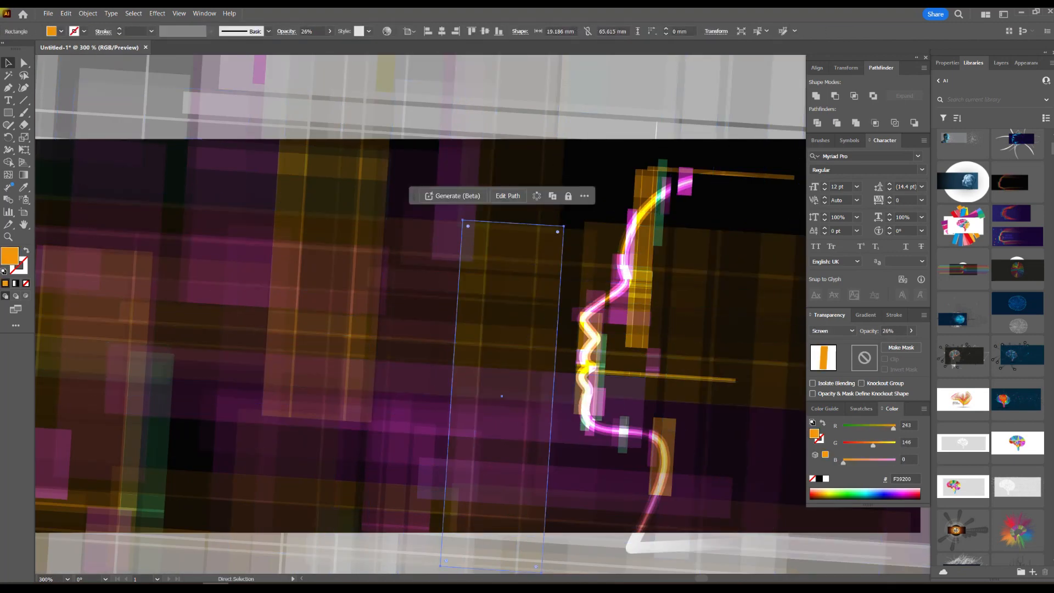
left_click_drag(873, 445, 897, 446)
scroll(556, 330, "down", 3)
left_click_drag(543, 336, 388, 354)
key("ctrl+shift+a")
scroll(384, 357, "up", 2)
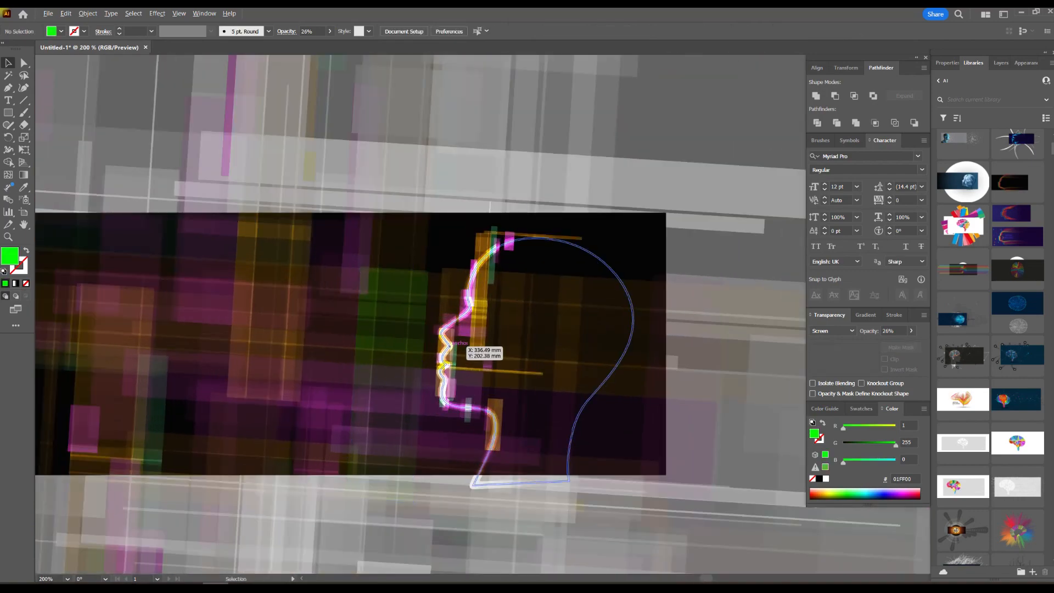
Set the opacity of the enlarged background bar groups to 25%.
scroll(451, 345, "down", 3)
left_click(192, 431)
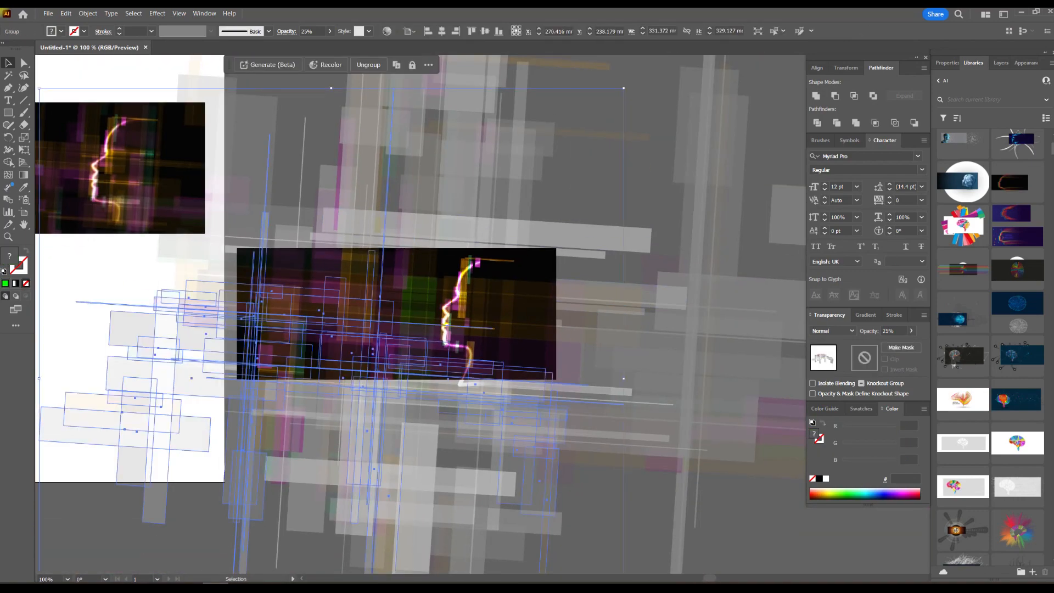
left_click(307, 473)
left_click(869, 331)
type("25")
key("Return")
left_click(706, 197, "shift")
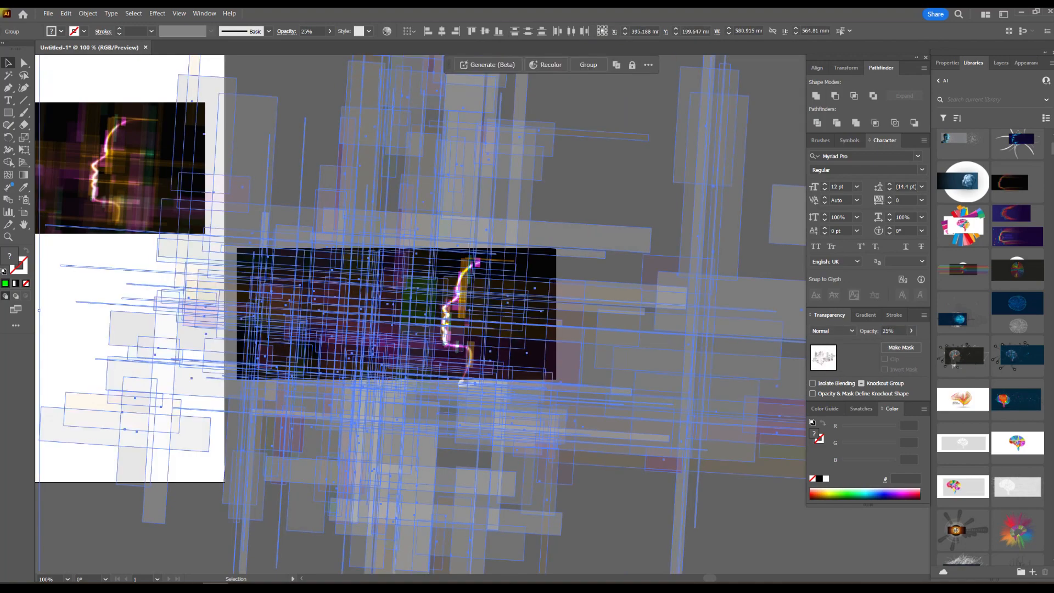
left_click_drag(641, 420, 580, 278)
scroll(580, 278, "down", 3)
left_click_drag(624, 242, 446, 305)
key("ctrl+z")
scroll(483, 252, "up", 3)
scroll(446, 306, "up", 2)
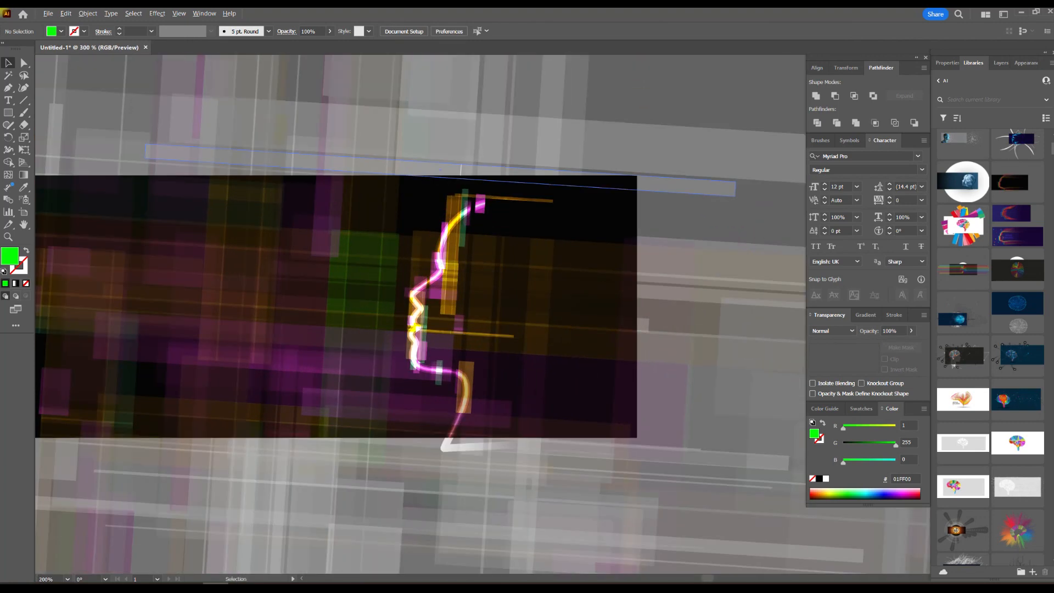
Set the opacity of the background bar group containing the green bar to 15%.
left_click(659, 291)
left_click(889, 331)
type("15")
key("Return")
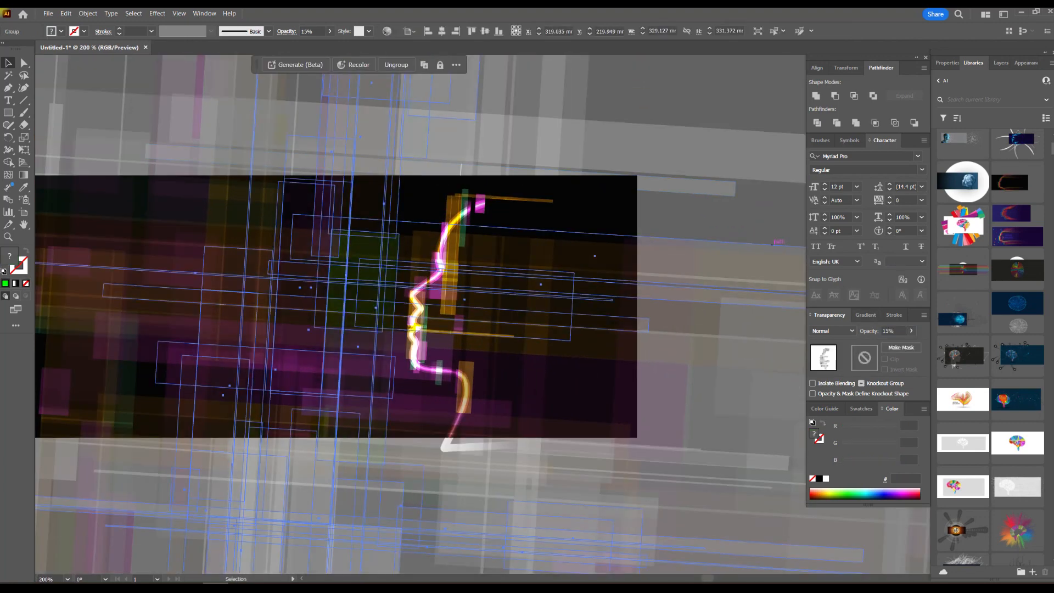
Shift the green bar's group up by about 42 mm and apply 15% opacity to the background bars.
left_click(746, 222)
left_click_drag(367, 278, 362, 131)
left_click_drag(267, 383, 440, 344)
left_click(439, 343)
type("15")
key("Return")
Set the opacity of the largest bar group, which extends past the banner's right end, to 15%.
left_click(636, 550)
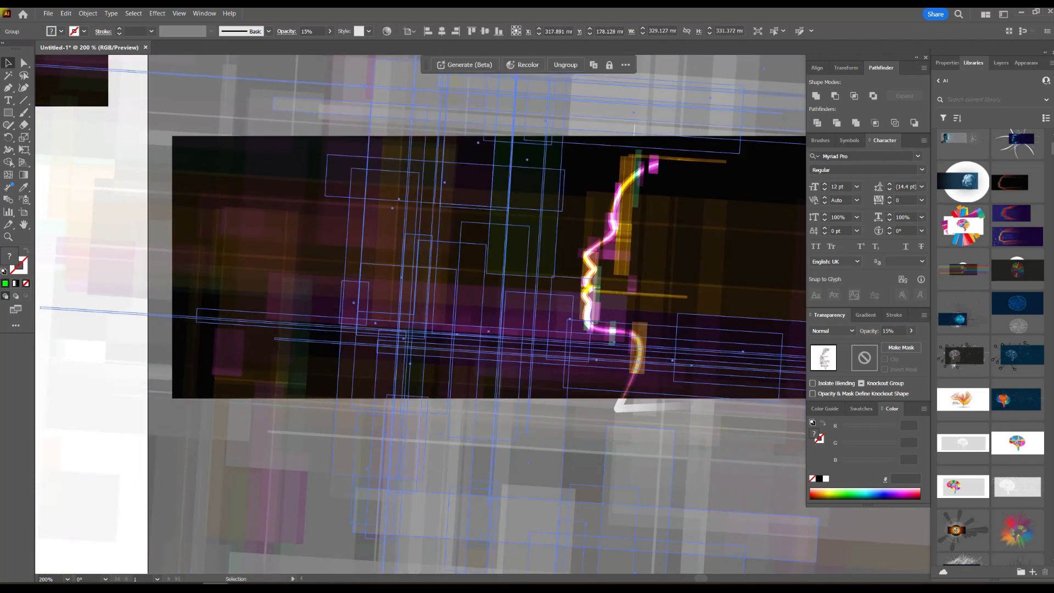
left_click_drag(751, 389, 544, 312)
left_click(544, 313)
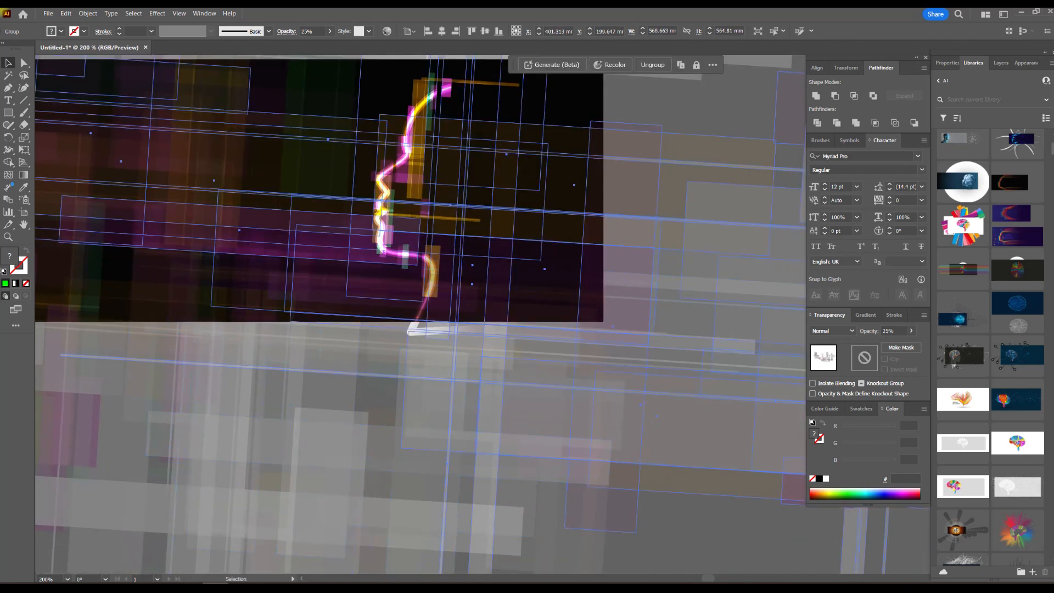
type("15")
key("Return")
Adjust the placement of the faint bar groups around the left part of the banner.
scroll(645, 284, "down", 3)
left_click(307, 417)
left_click_drag(307, 418, 253, 483)
left_click_drag(236, 220, 133, 147)
Place the white text "AI" on the banner inside the head, behind the glowing face profile.
left_click(277, 283)
left_click_drag(277, 282, 633, 326)
scroll(529, 392, "up", 2)
left_click_drag(637, 357, 506, 379)
left_click(467, 379)
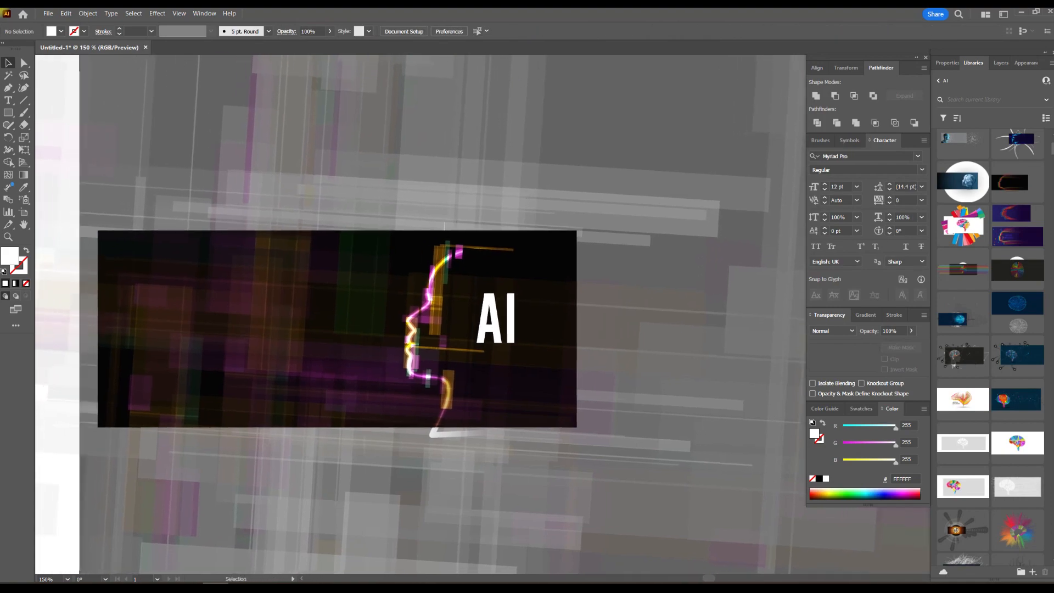